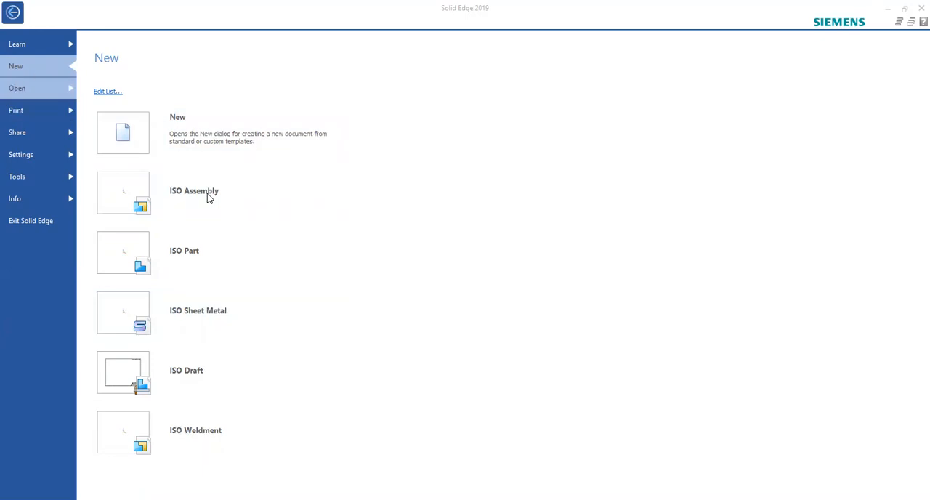
# Step: Create a new empty part document
pyautogui.click(125, 150)
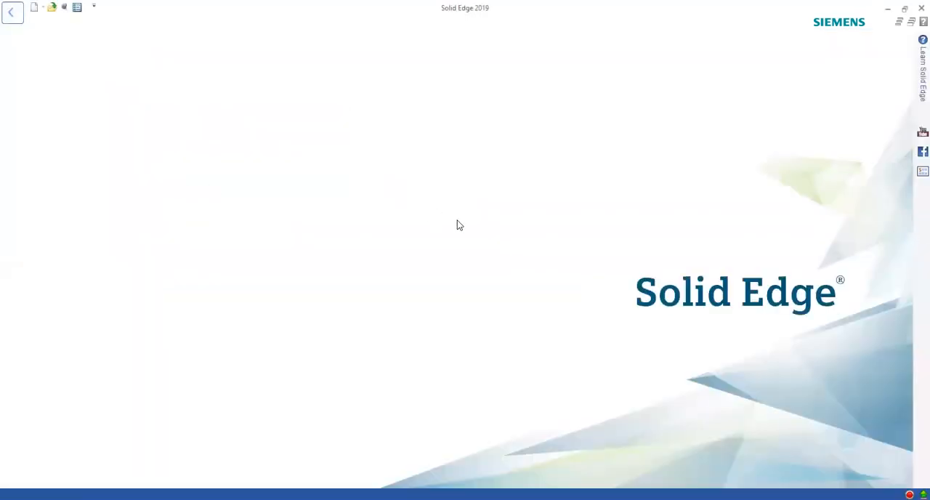
pyautogui.doubleClick(504, 198)
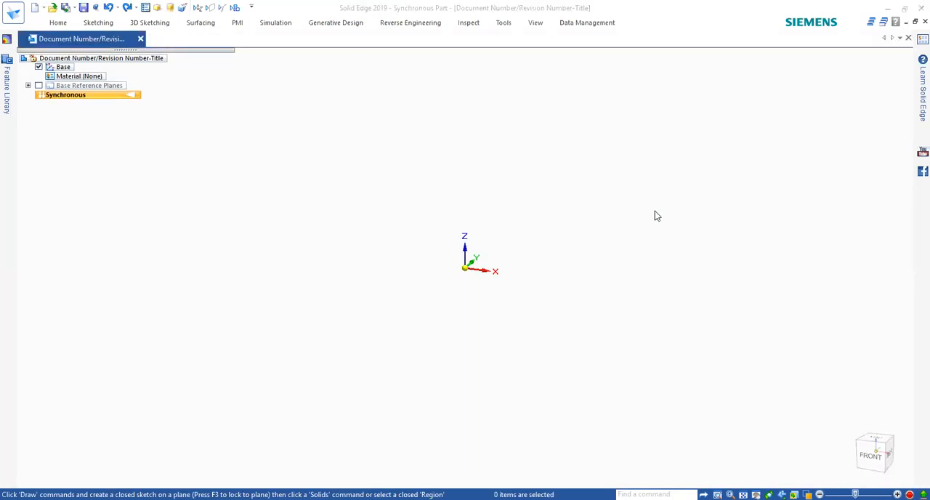
pyautogui.rightClick(655, 215)
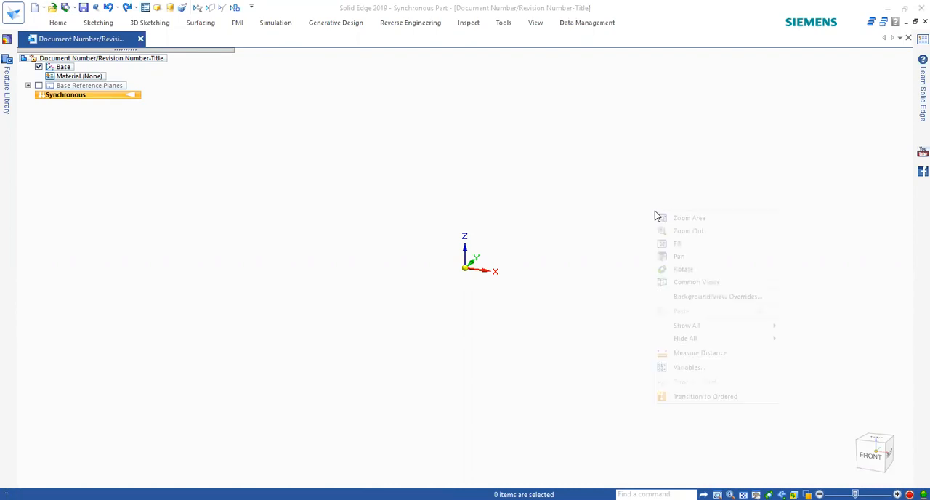
pyautogui.rightClick(534, 174)
pyautogui.click(402, 166)
pyautogui.rightClick(402, 169)
pyautogui.click(334, 172)
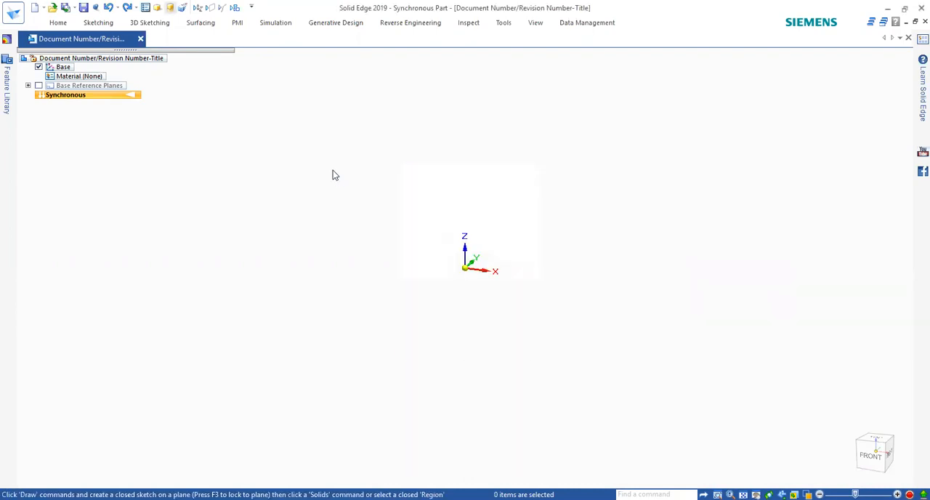
# Step: Sketch a wide rectangle by center, locked to the base XY plane and centred on the origin
pyautogui.rightClick(335, 175)
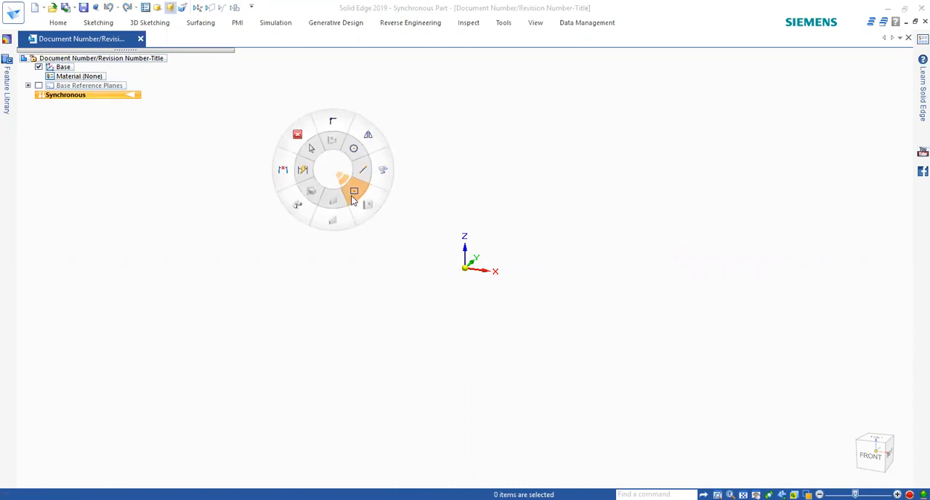
pyautogui.click(353, 201)
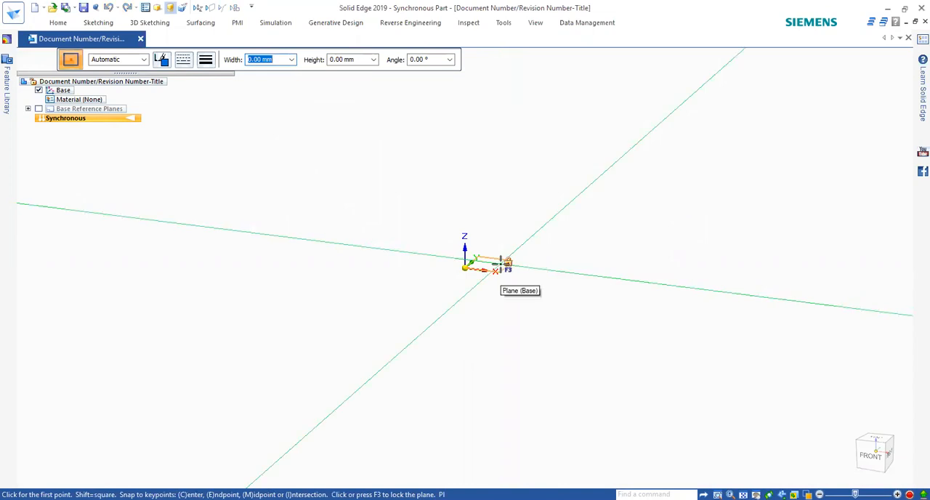
pyautogui.press('F3')
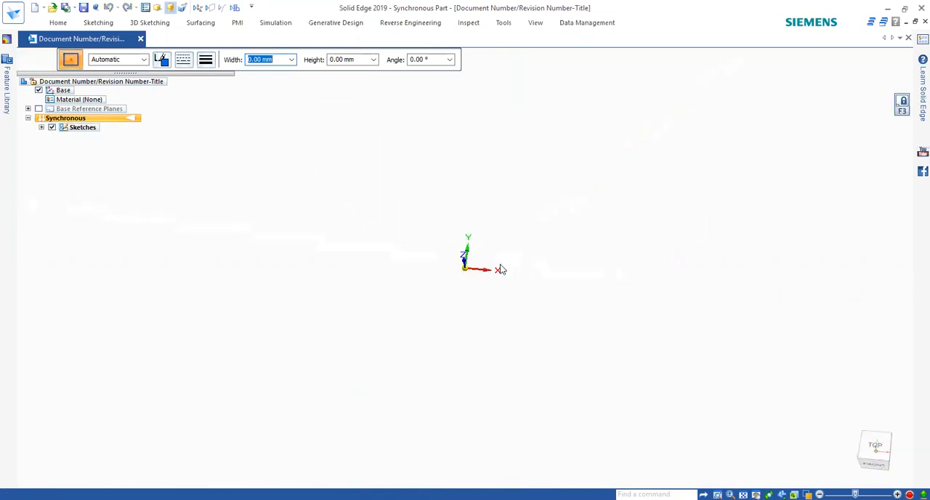
pyautogui.click(465, 268)
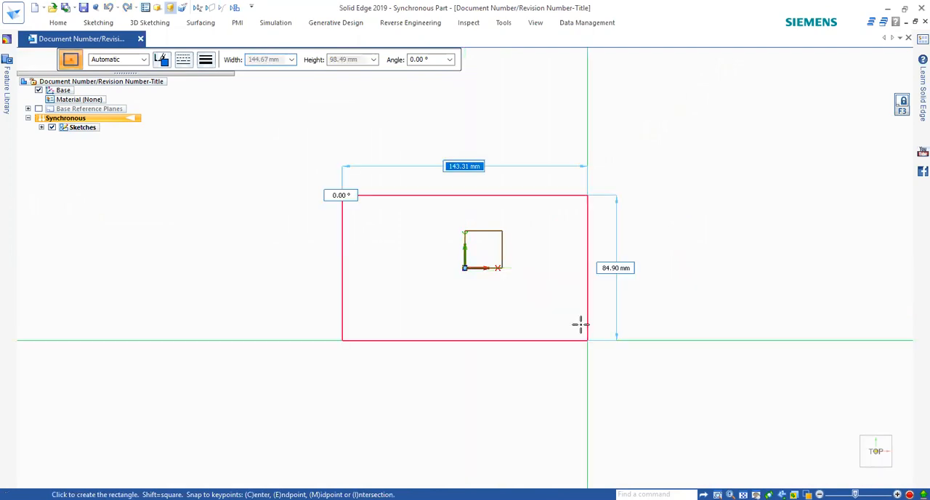
pyautogui.click(624, 312)
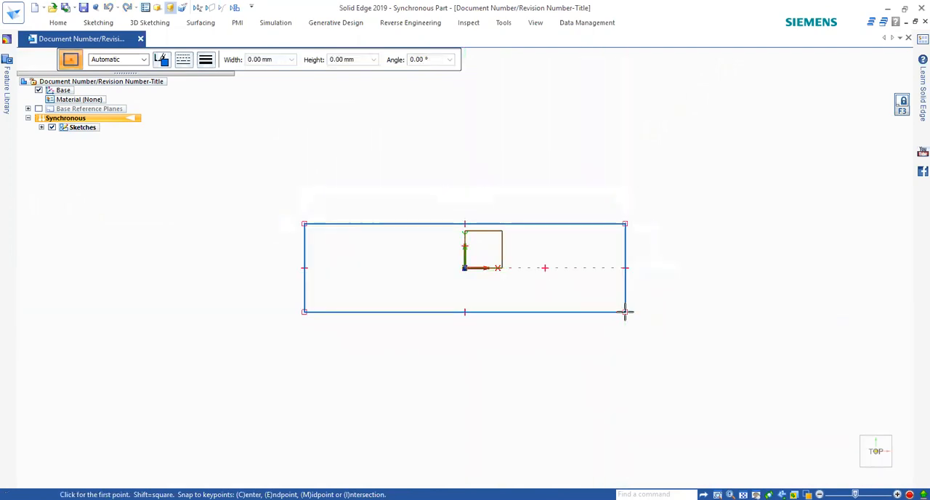
# Step: Extrude the rectangular region symmetrically about its sketch plane to a total of about 176 mm
pyautogui.moveTo(585, 340)
pyautogui.mouseDown(button='middle')
pyautogui.moveTo(528, 352)
pyautogui.moveTo(557, 315)
pyautogui.mouseUp(button='middle')
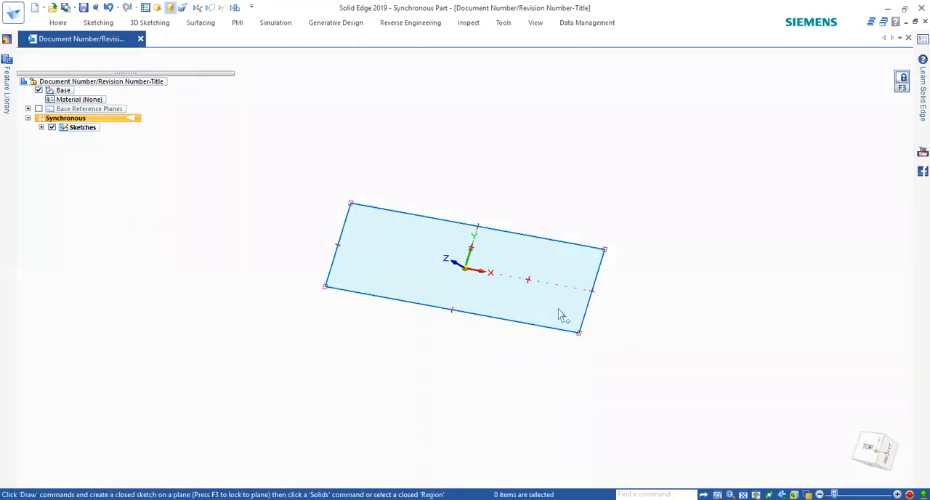
pyautogui.click(560, 314)
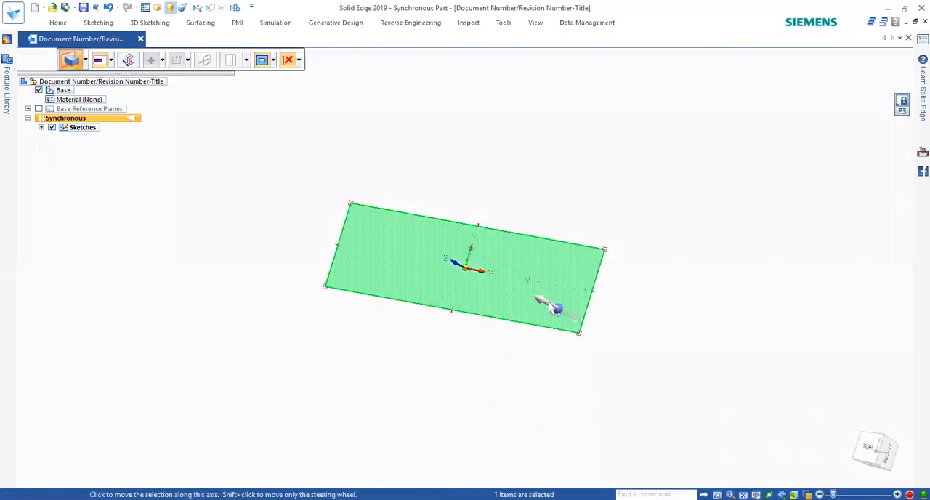
pyautogui.click(559, 313)
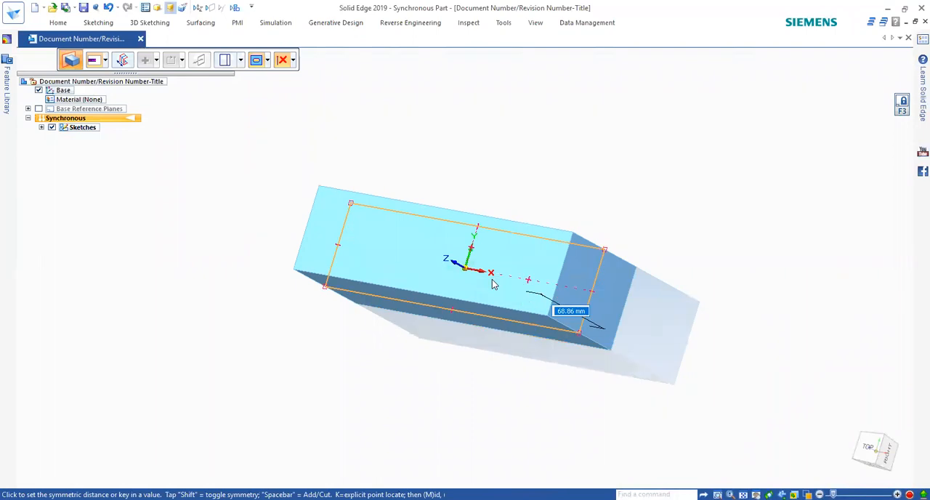
pyautogui.press('shift')
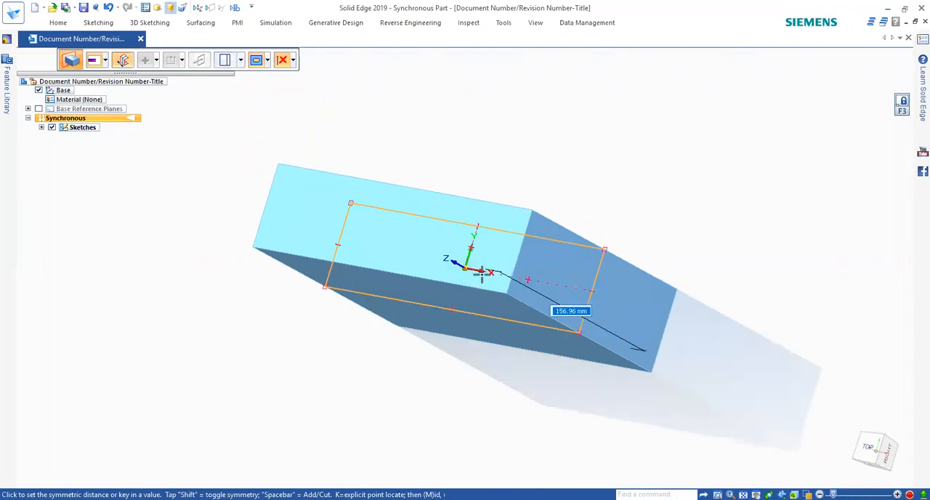
pyautogui.click(471, 266)
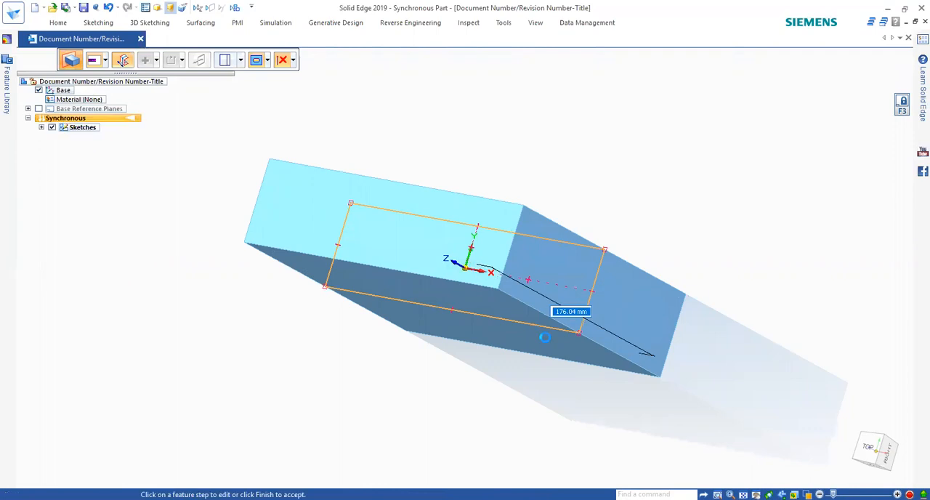
# Step: Move the block's +X side face slightly outward with the Symmetric design intent on
pyautogui.moveTo(434, 232); pyautogui.dragTo(460, 322, button='middle')
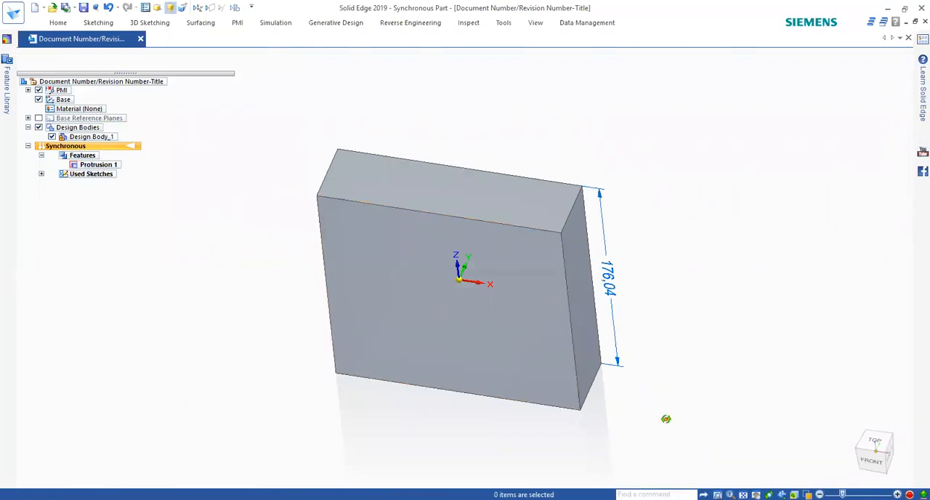
pyautogui.click(590, 353)
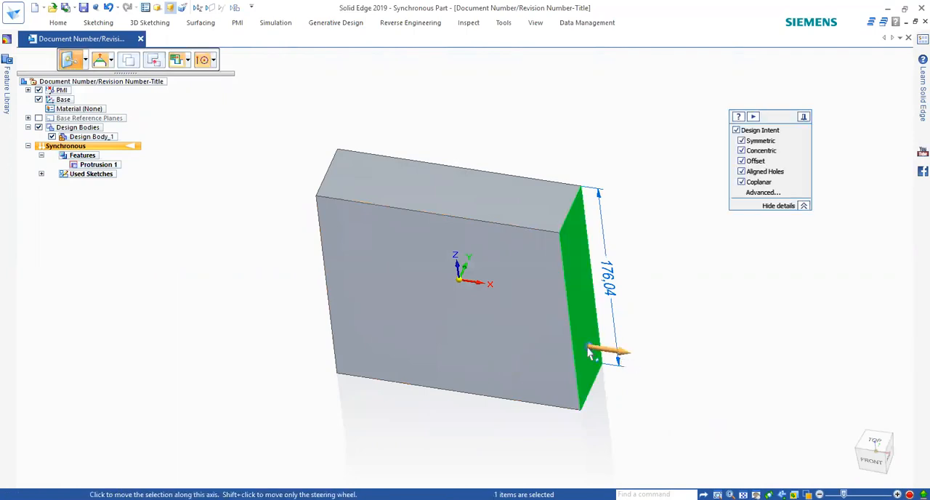
pyautogui.click(590, 353)
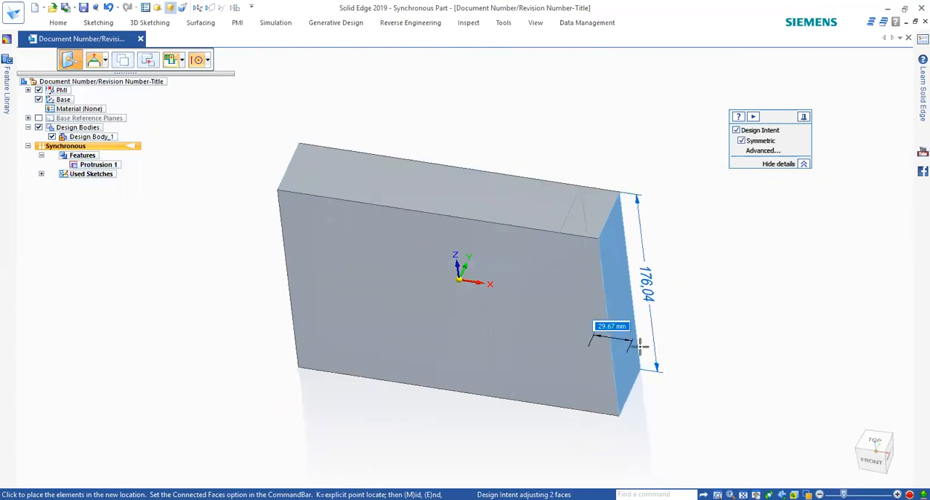
pyautogui.click(595, 346)
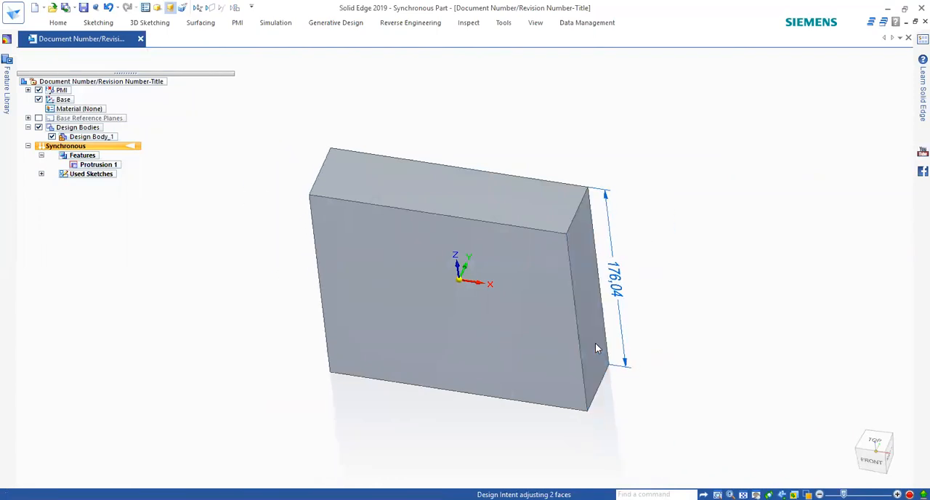
# Step: Turn off the Symmetric design intent for the +X side face and try to move that face outward alone
pyautogui.click(595, 344)
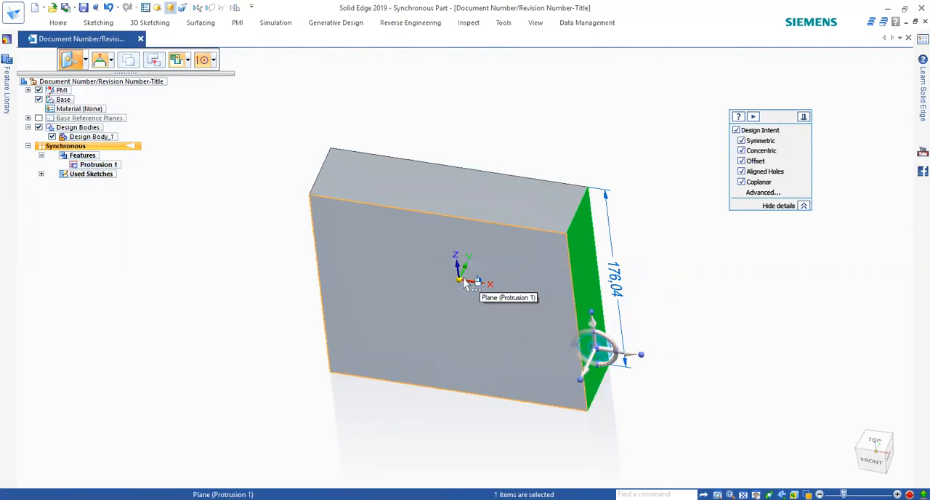
pyautogui.moveTo(458, 280); pyautogui.dragTo(469, 245, button='middle')
pyautogui.moveTo(773, 122); pyautogui.dragTo(728, 230)
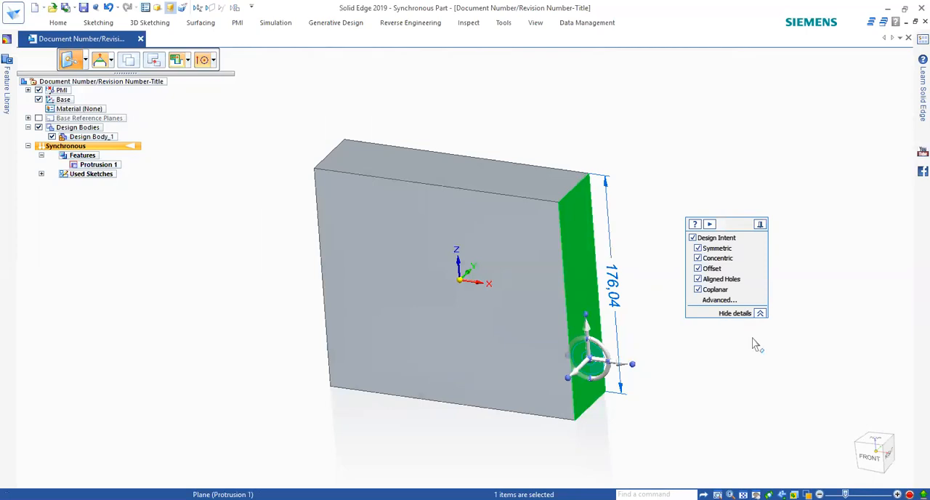
pyautogui.moveTo(735, 227); pyautogui.dragTo(686, 91)
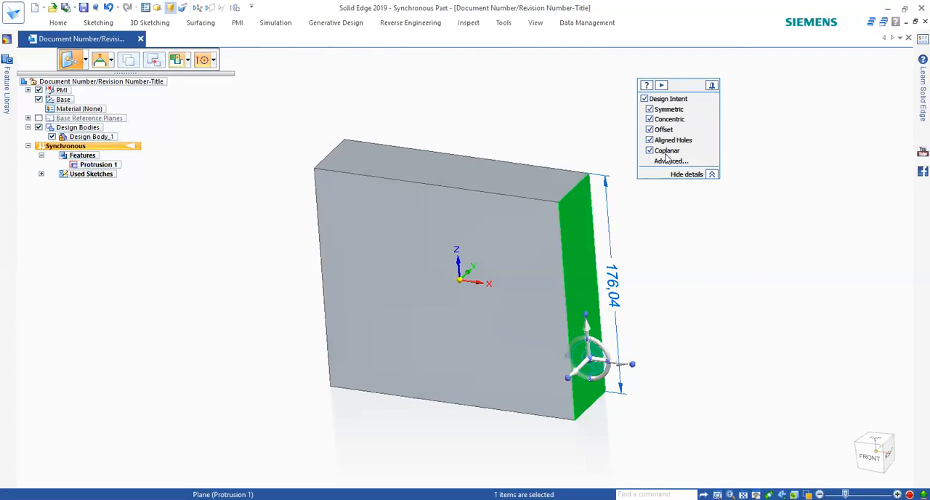
pyautogui.click(651, 110)
pyautogui.click(621, 362)
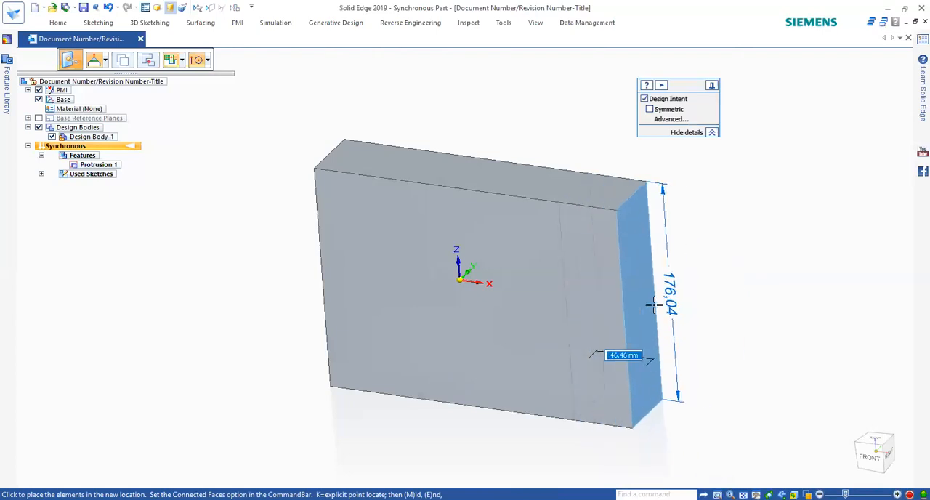
pyautogui.press('Escape')
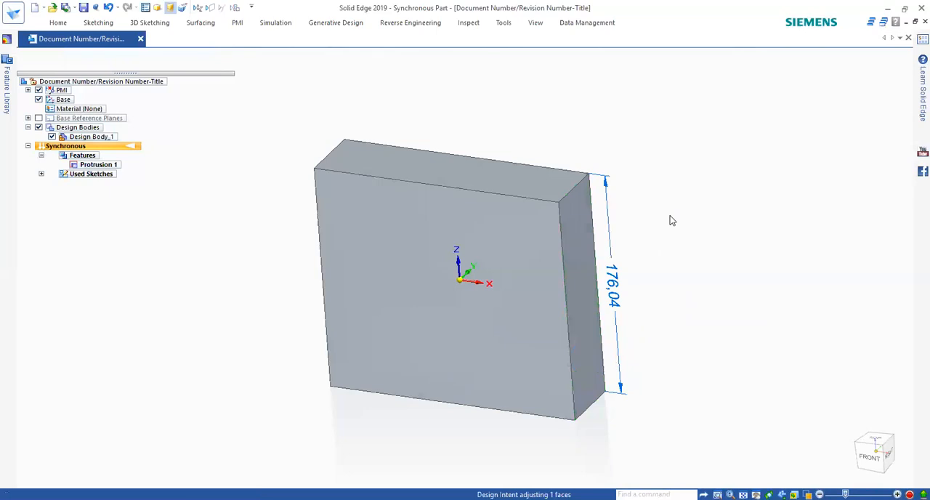
# Step: Reselect the +X side face and open the help on the Design Intent options
pyautogui.click(584, 360)
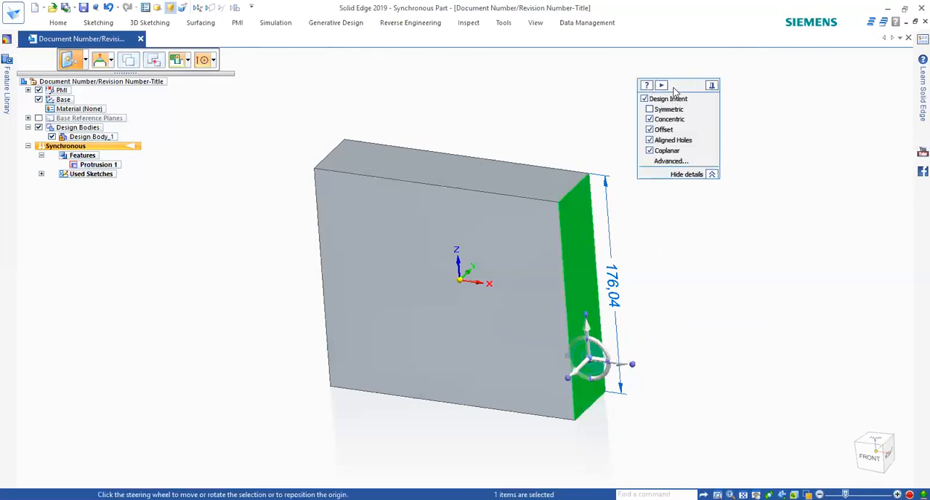
pyautogui.click(647, 86)
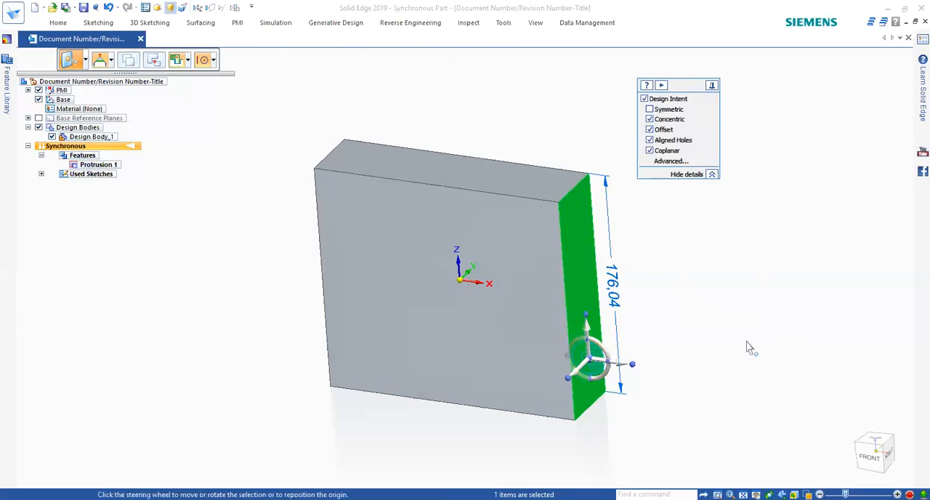
pyautogui.press('Escape')
pyautogui.press('Escape')
pyautogui.moveTo(554, 231); pyautogui.dragTo(536, 278, button='middle')
pyautogui.scroll(-2, 537, 278)
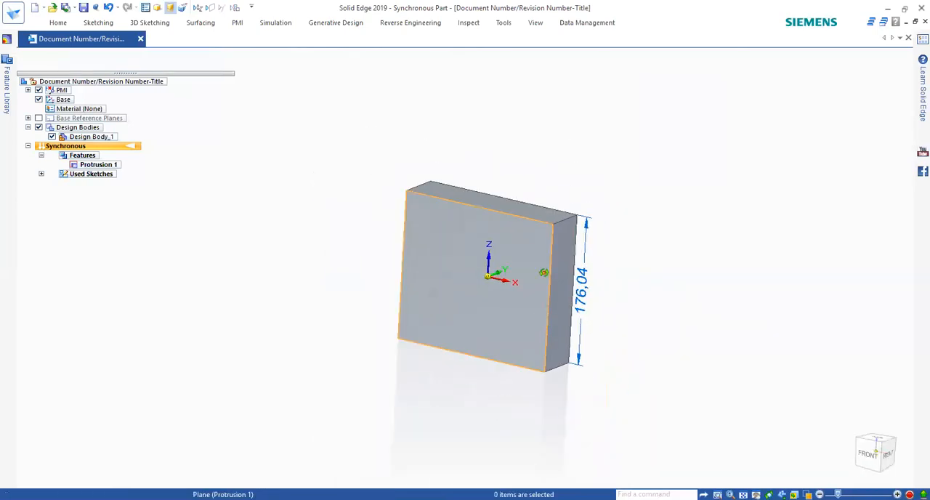
pyautogui.hotkey('ctrl', 'f')
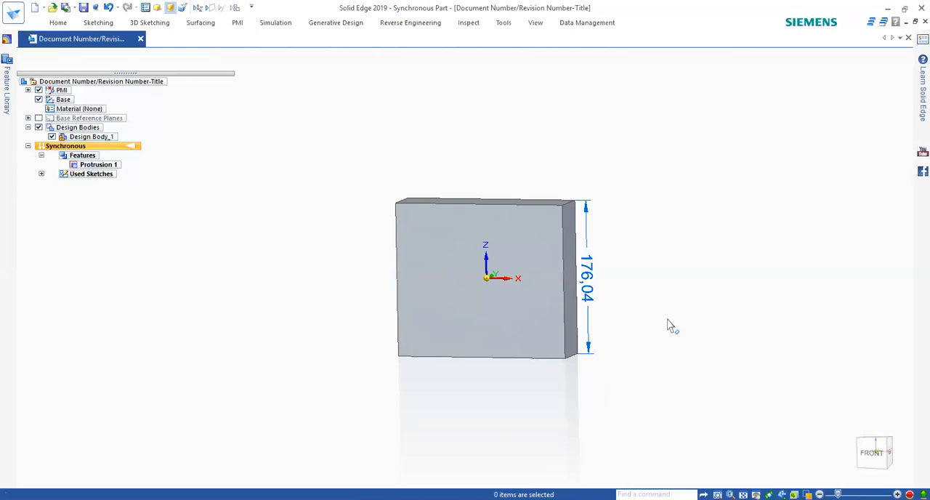
# Step: Delete the block's used sketch, Sketch 2, from the model tree
pyautogui.click(101, 25)
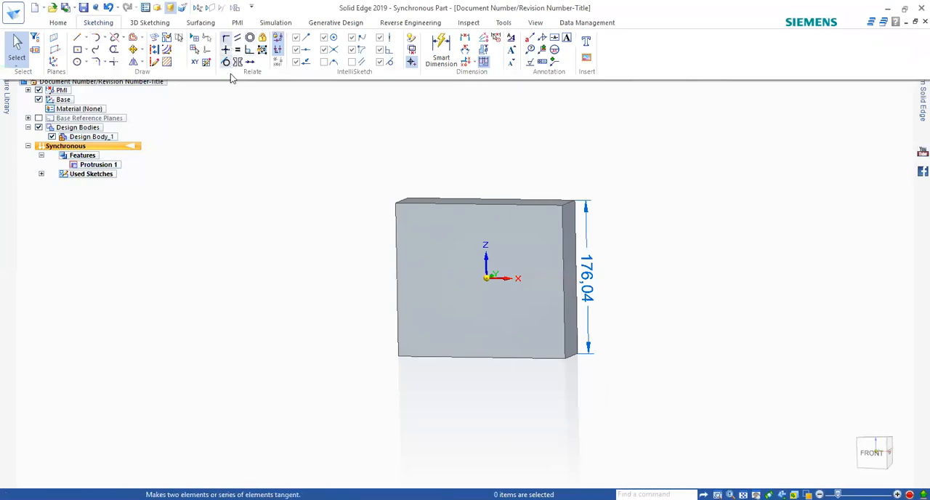
pyautogui.doubleClick(110, 24)
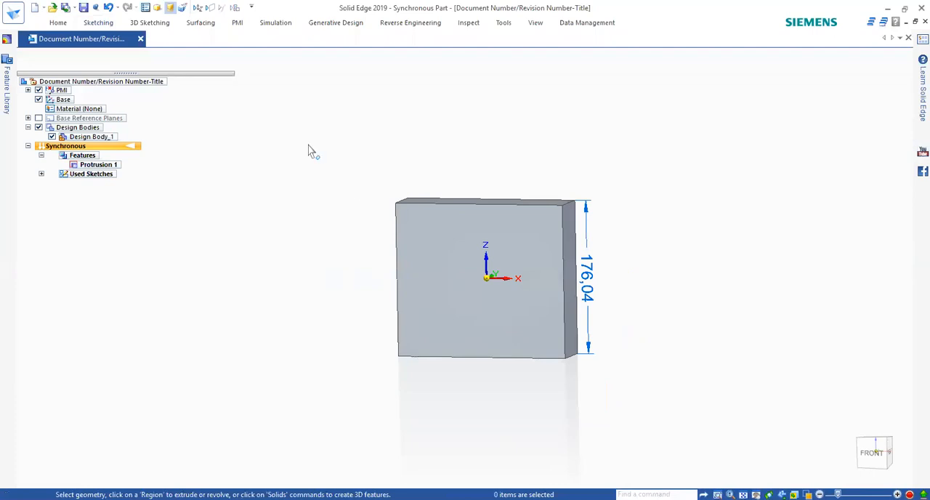
pyautogui.click(41, 174)
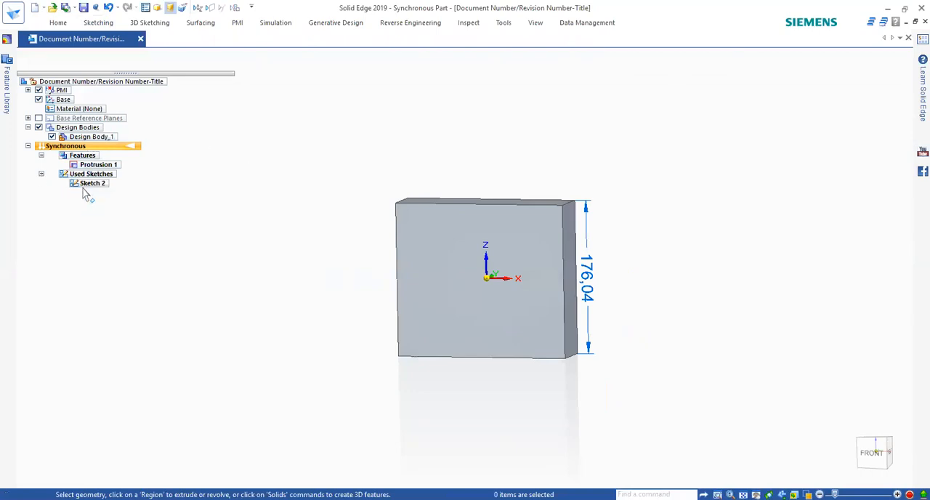
pyautogui.rightClick(83, 186)
pyautogui.click(107, 214)
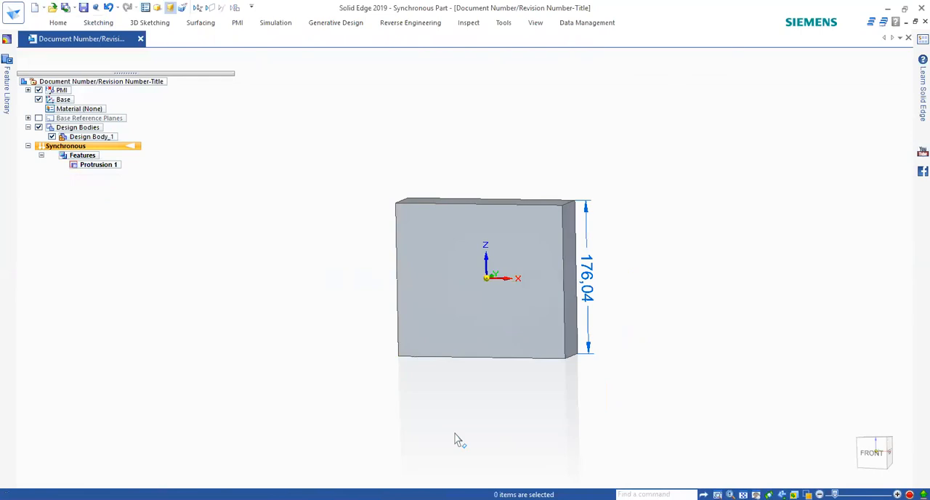
pyautogui.click(99, 24)
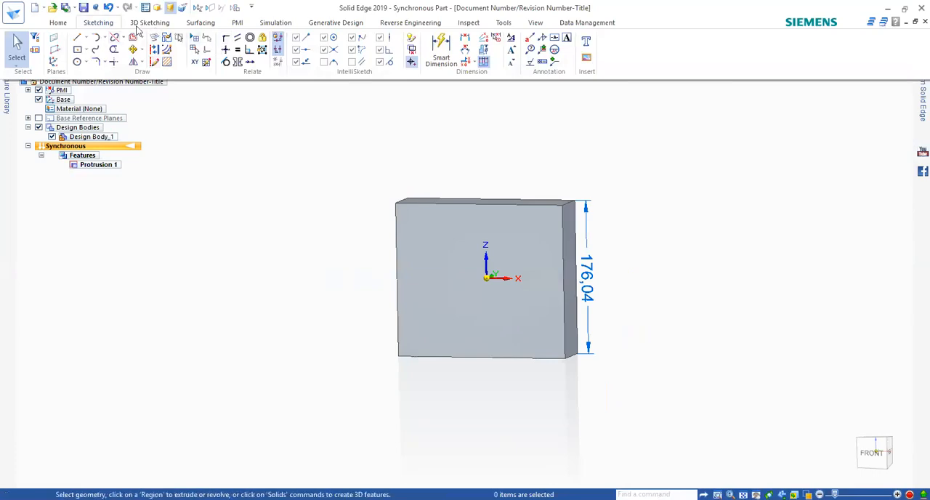
pyautogui.click(58, 23)
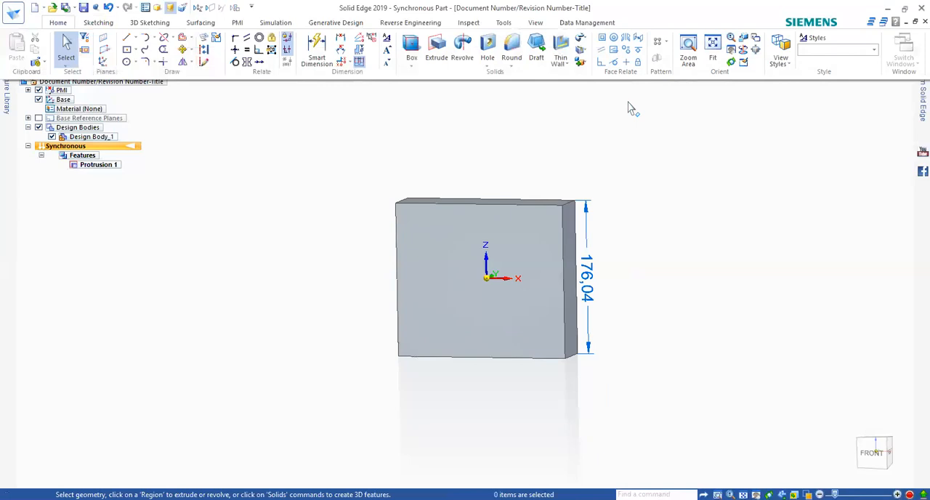
# Step: Lock the block's front face as sketch plane and draw a centered rectangle about 134 × 55 mm starting from its -X edge at mid-height
pyautogui.moveTo(531, 323)
pyautogui.mouseDown(button='middle')
pyautogui.moveTo(540, 314)
pyautogui.moveTo(540, 324)
pyautogui.mouseUp(button='middle')
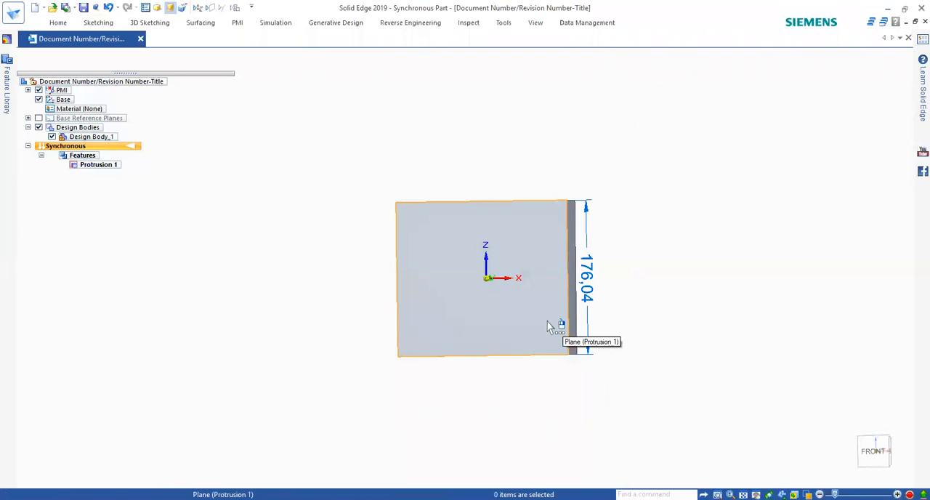
pyautogui.rightClick(278, 145)
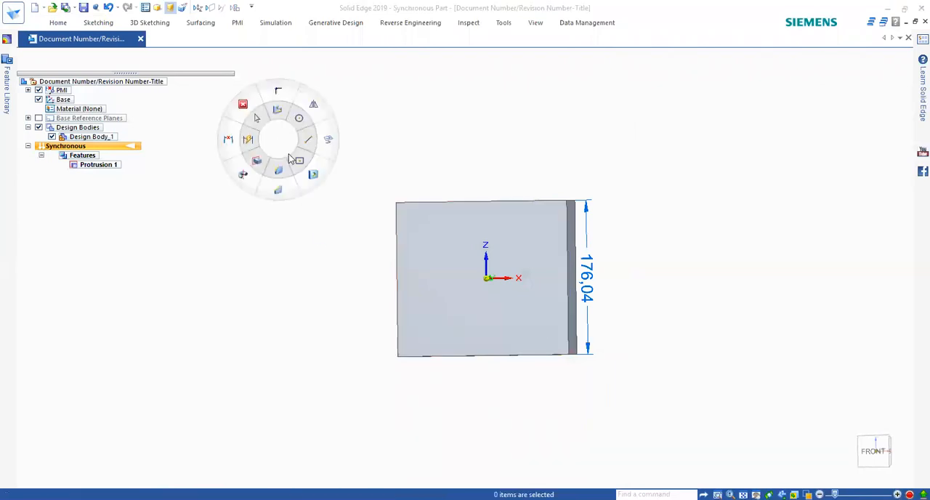
pyautogui.click(502, 325)
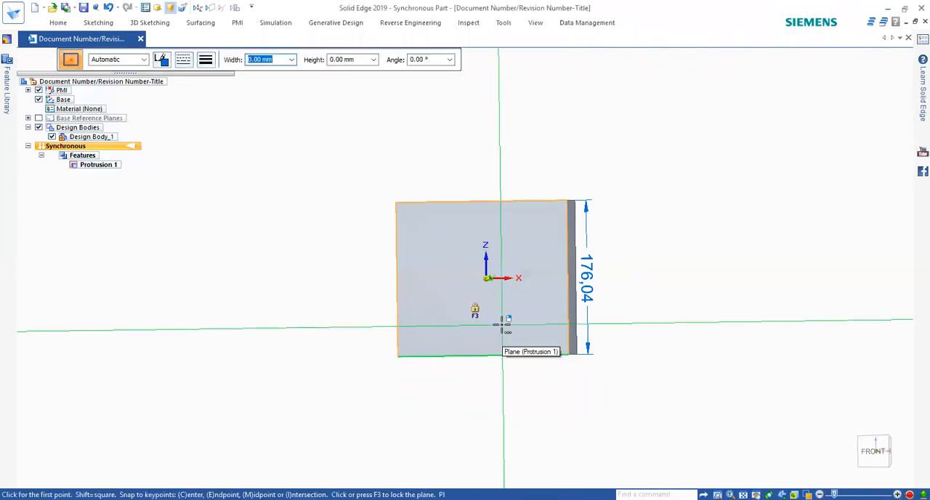
pyautogui.press('F3')
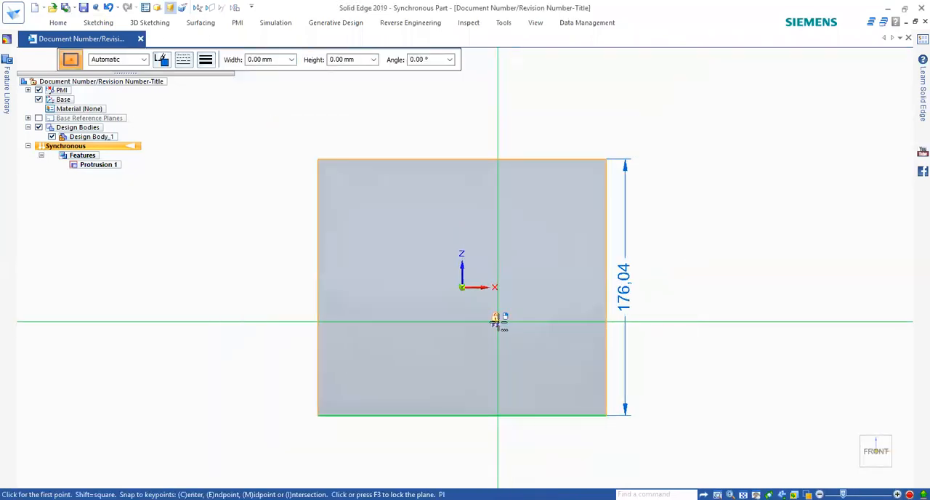
pyautogui.press('F3')
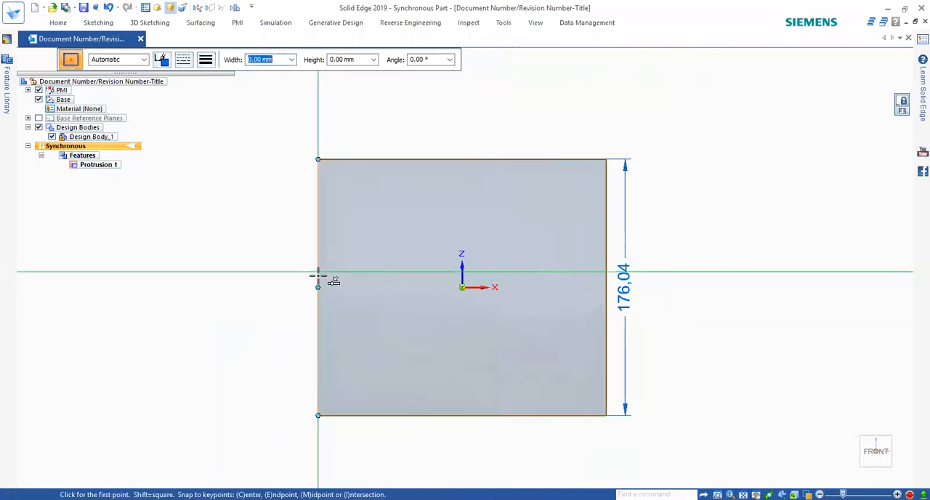
pyautogui.click(416, 286)
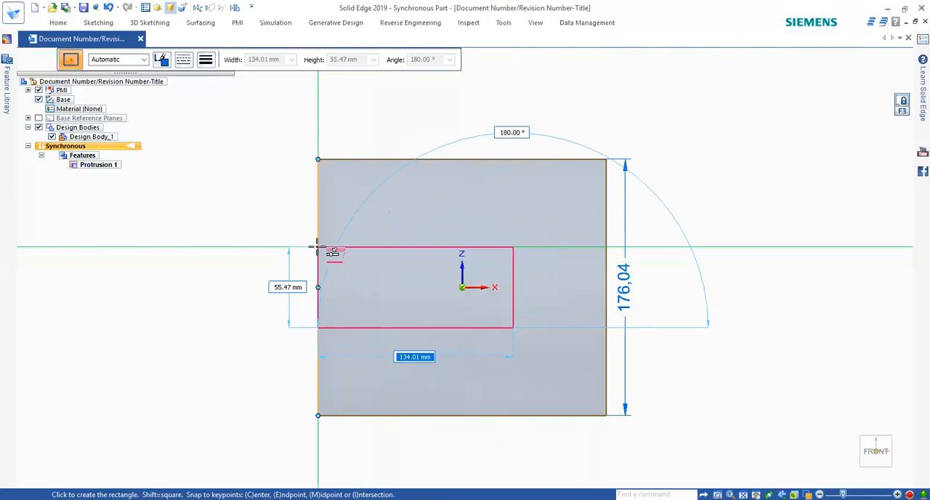
pyautogui.click(318, 247)
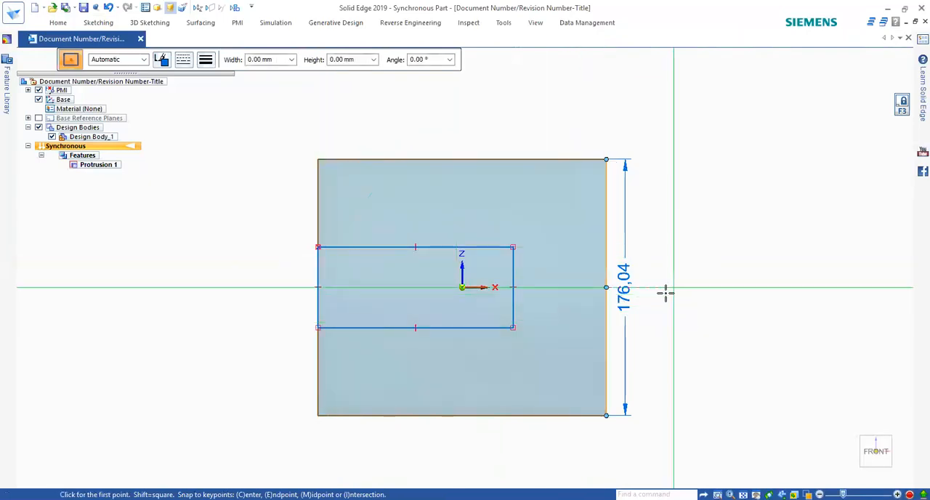
# Step: Sketch a second rectangle about 124 × 20 mm crossing the front face's +X edge just below mid-height
pyautogui.click(573, 269)
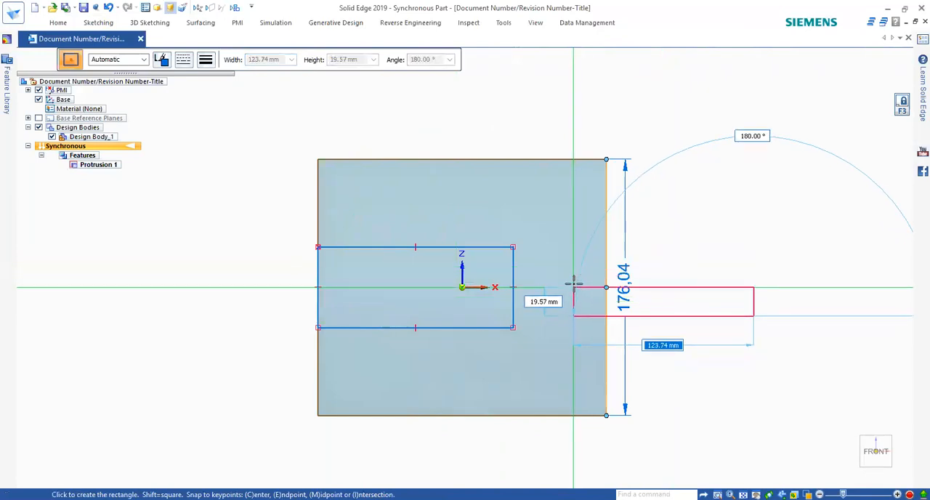
pyautogui.click(573, 286)
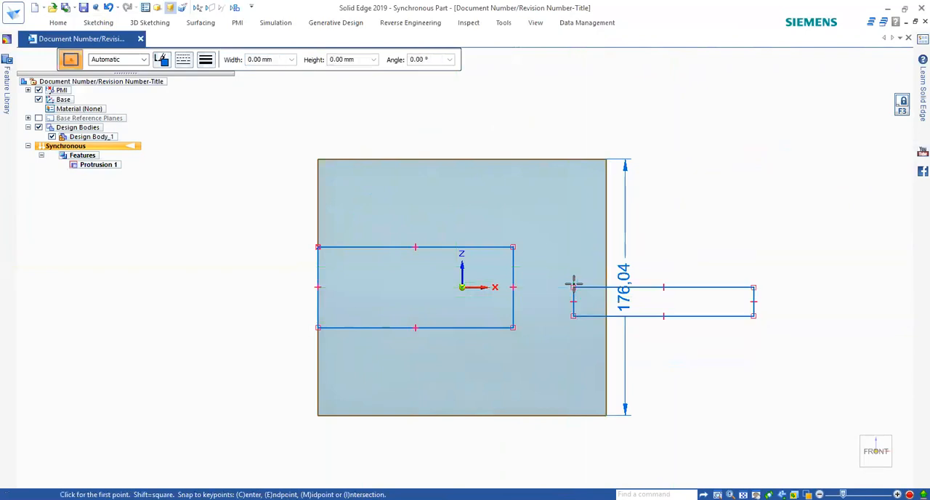
pyautogui.press('Escape')
# Step: Cut both rectangles through the full thickness of the block with a symmetric extent, including the second rectangle's regions inside and outside the edge
pyautogui.moveTo(548, 346); pyautogui.dragTo(494, 313, button='middle')
pyautogui.moveTo(449, 291); pyautogui.dragTo(447, 286, button='middle')
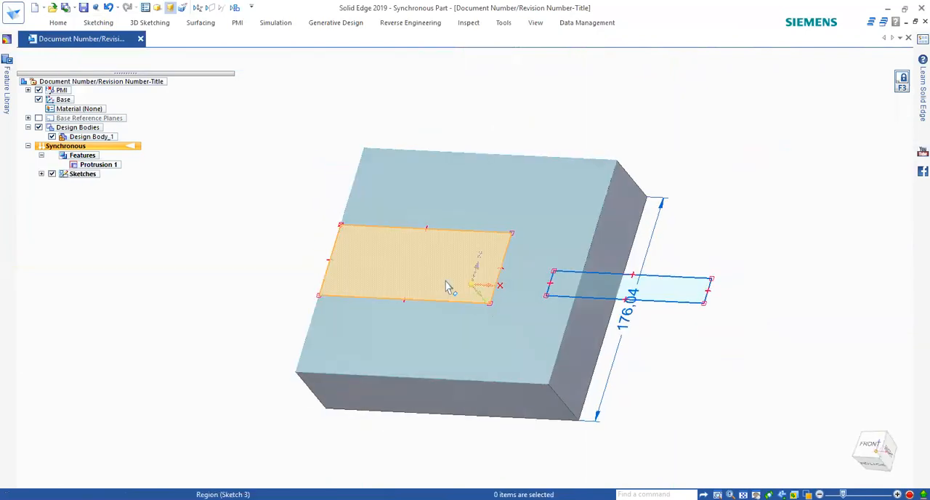
pyautogui.click(447, 286)
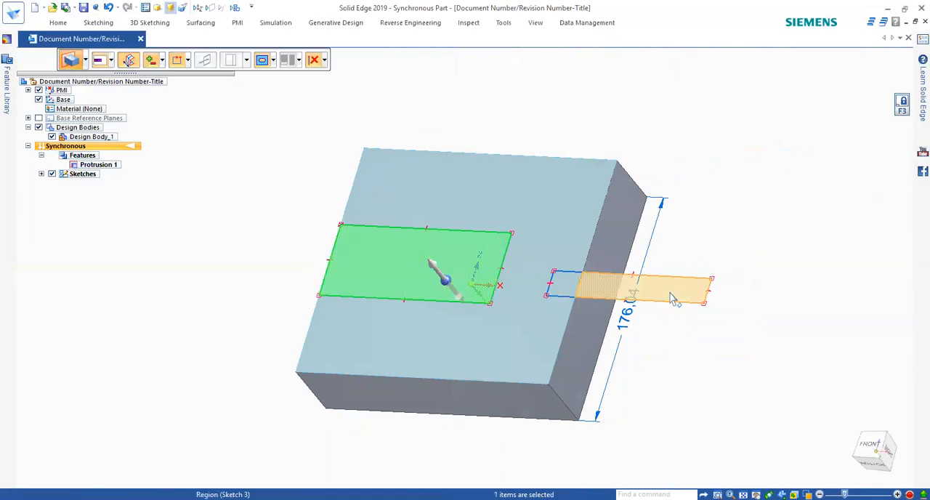
pyautogui.click(640, 297)
pyautogui.click(564, 289)
pyautogui.click(459, 293)
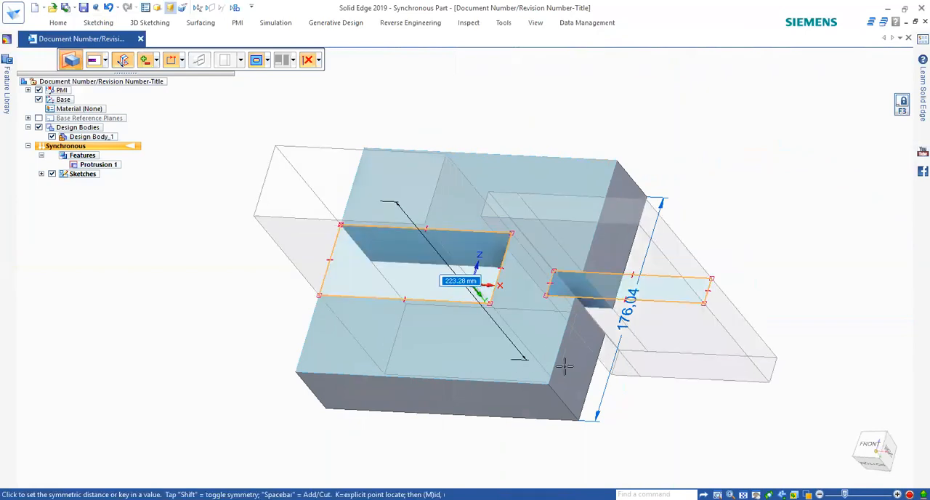
pyautogui.click(656, 409)
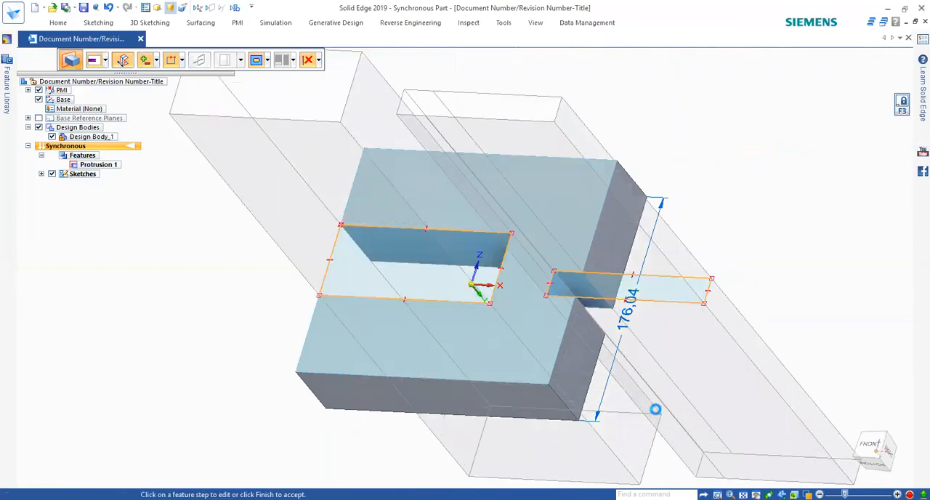
pyautogui.hotkey('ctrl', 'f')
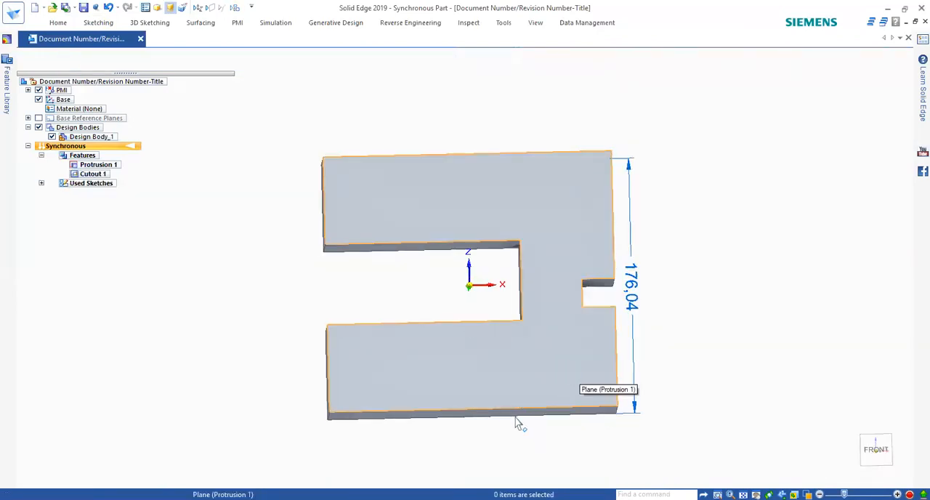
pyautogui.moveTo(483, 375)
pyautogui.mouseDown(button='middle')
pyautogui.moveTo(426, 309)
pyautogui.moveTo(419, 336)
pyautogui.moveTo(472, 337)
pyautogui.moveTo(473, 369)
pyautogui.mouseUp(button='middle')
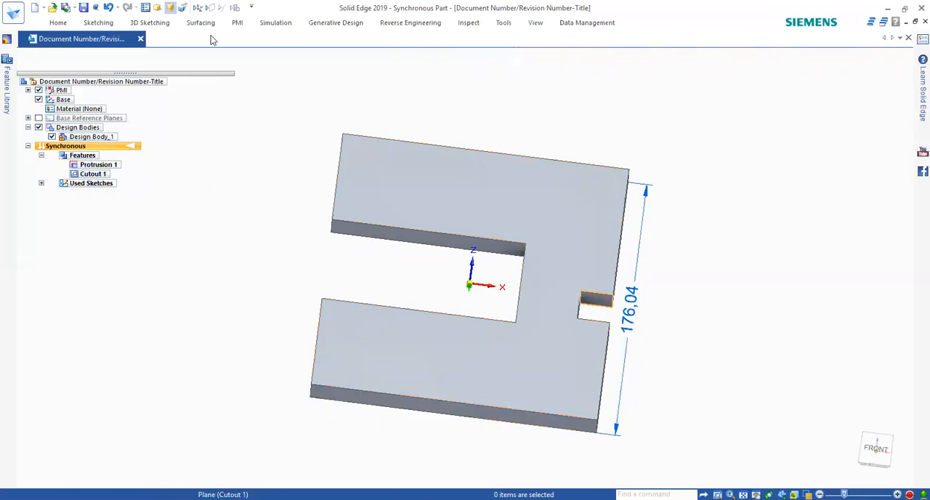
# Step: Make the upper face of the small +X notch coplanar with the upper face of the large slot
pyautogui.click(95, 24)
pyautogui.click(58, 24)
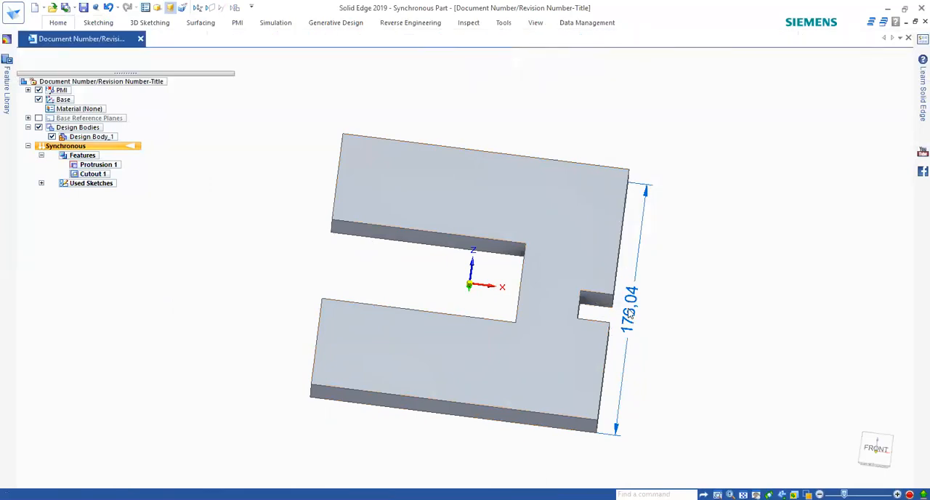
pyautogui.click(356, 418)
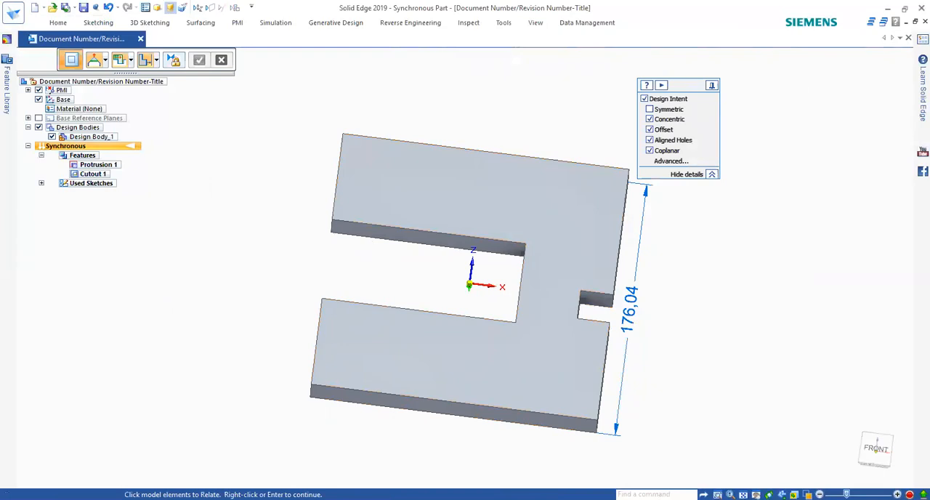
pyautogui.click(597, 304)
pyautogui.rightClick(674, 284)
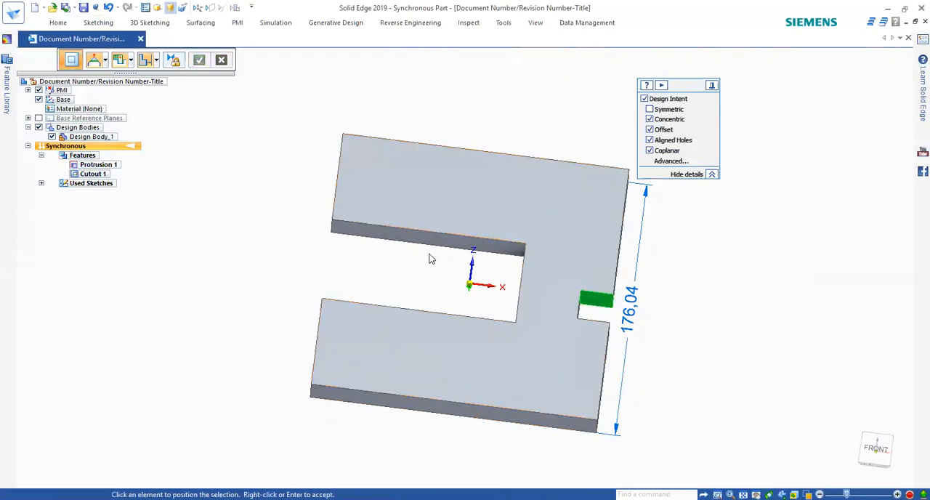
pyautogui.click(383, 245)
pyautogui.moveTo(649, 404); pyautogui.dragTo(541, 364, button='middle')
pyautogui.moveTo(484, 362); pyautogui.dragTo(486, 322, button='middle')
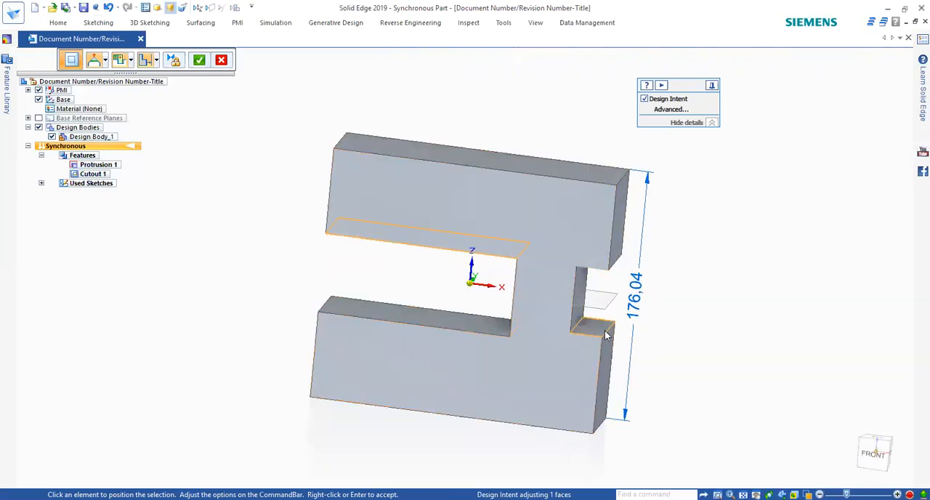
pyautogui.click(89, 23)
pyautogui.click(203, 62)
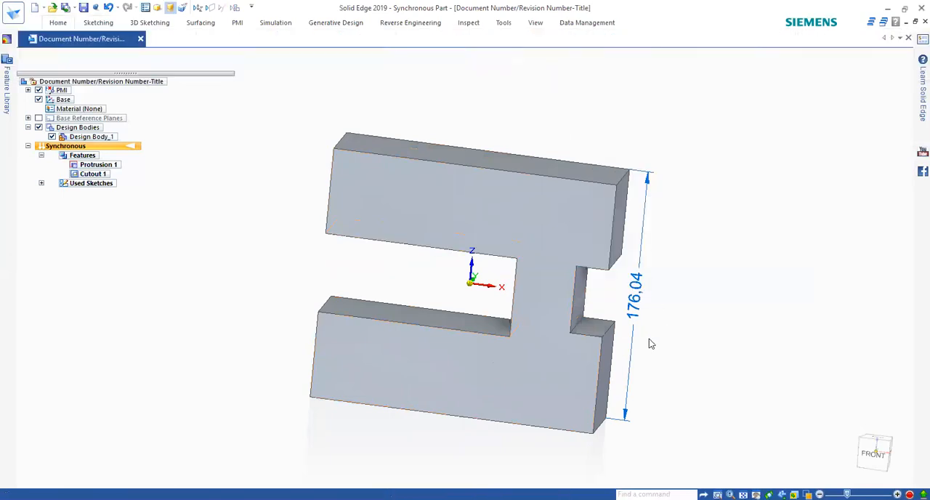
# Step: Make the lower face of the +X notch coplanar with the lower face of the large slot
pyautogui.click(593, 329)
pyautogui.rightClick(748, 343)
pyautogui.click(486, 324)
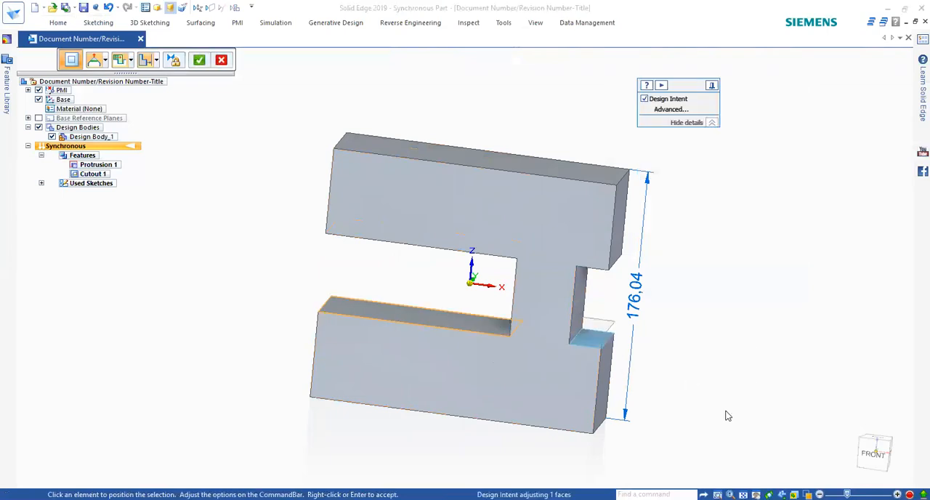
pyautogui.moveTo(689, 415); pyautogui.dragTo(703, 364, button='middle')
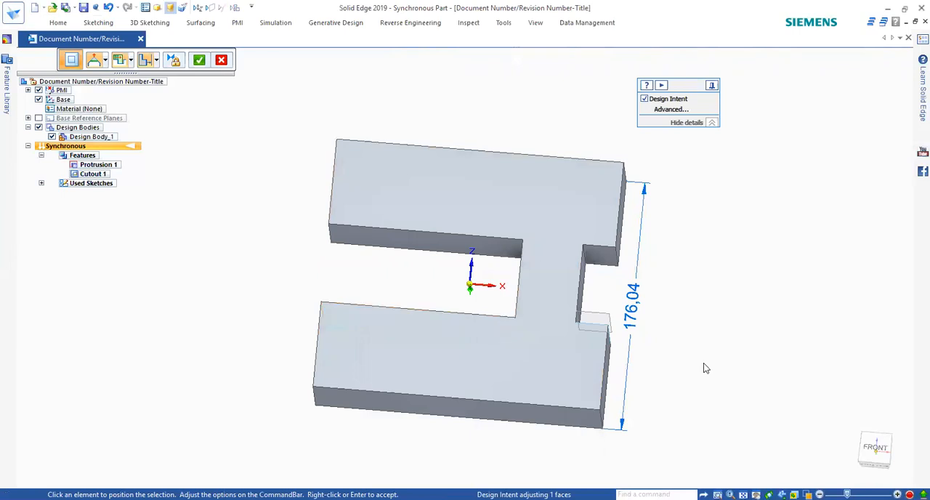
pyautogui.rightClick(703, 367)
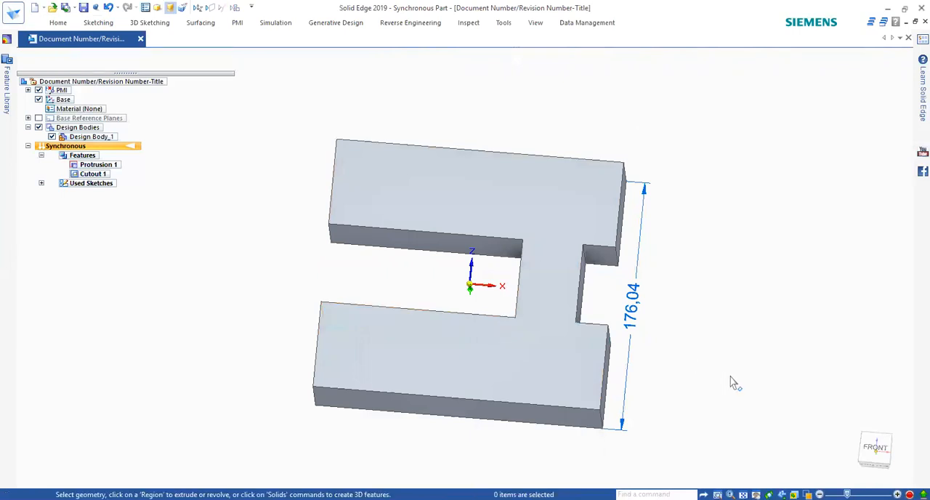
# Step: Try to move the large slot's upper face in +Z with the Coplanar design intent on and Symmetric off
pyautogui.doubleClick(443, 250)
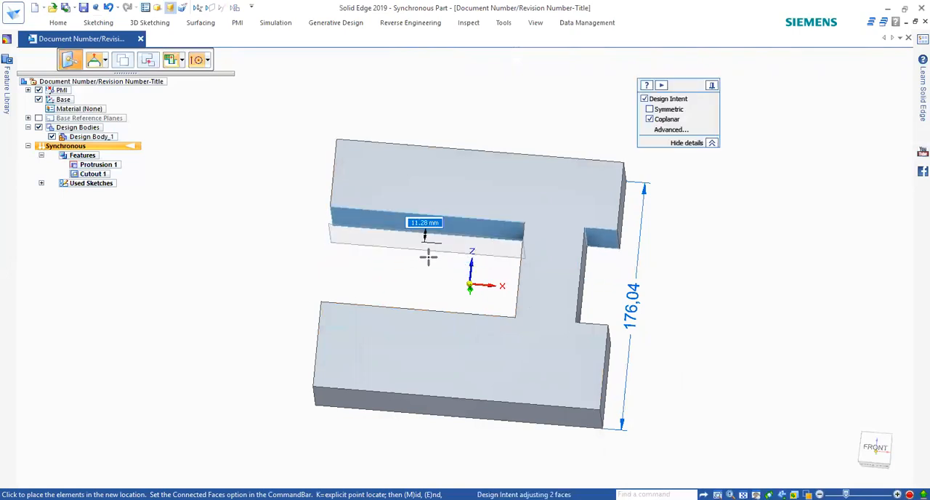
pyautogui.click(429, 250)
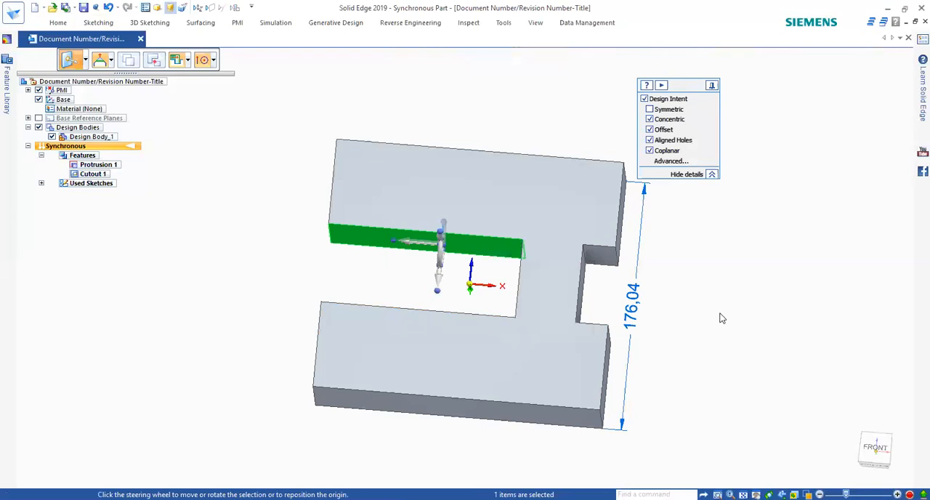
pyautogui.press('Escape')
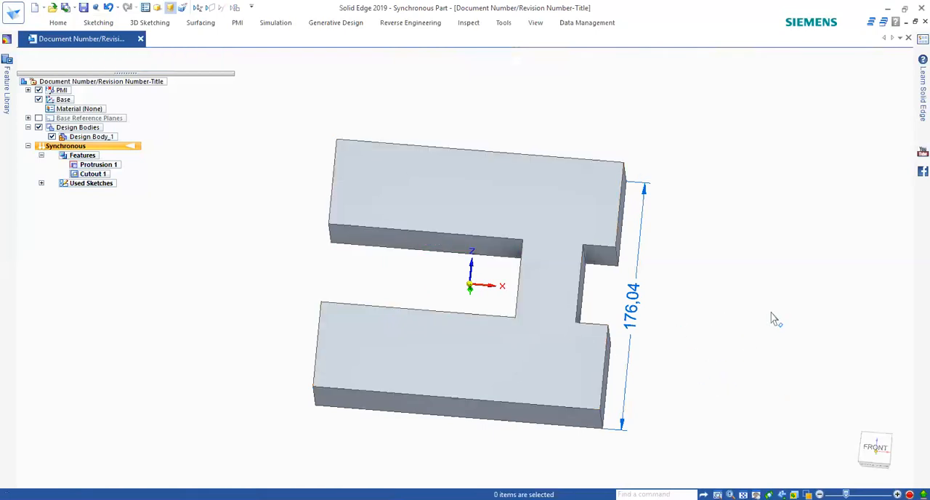
pyautogui.click(96, 22)
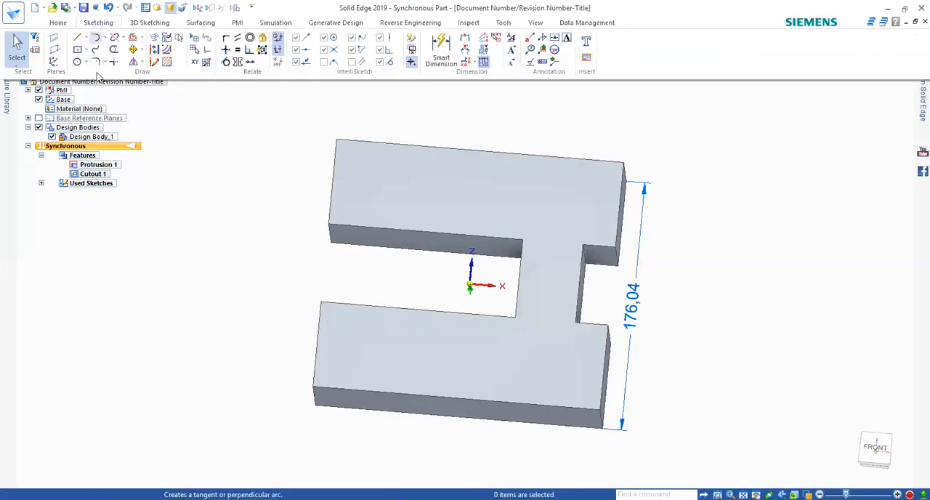
pyautogui.click(57, 22)
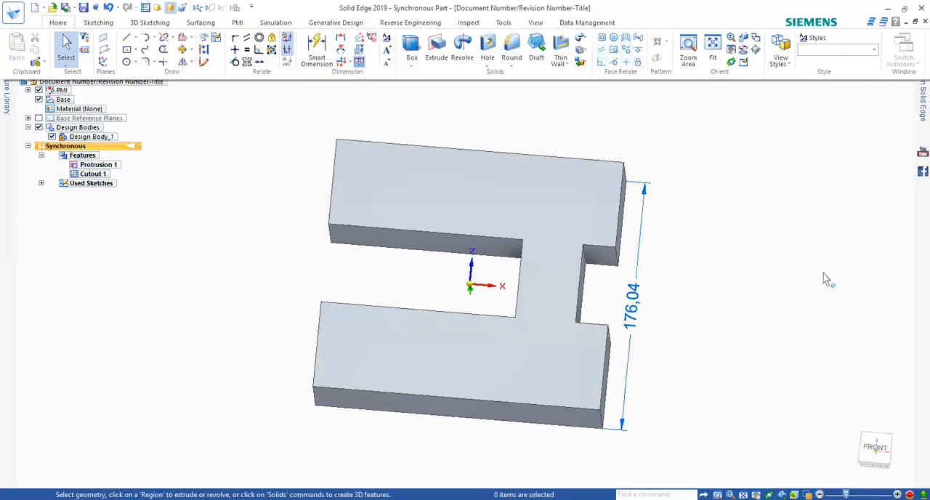
pyautogui.moveTo(523, 280); pyautogui.dragTo(492, 337, button='middle')
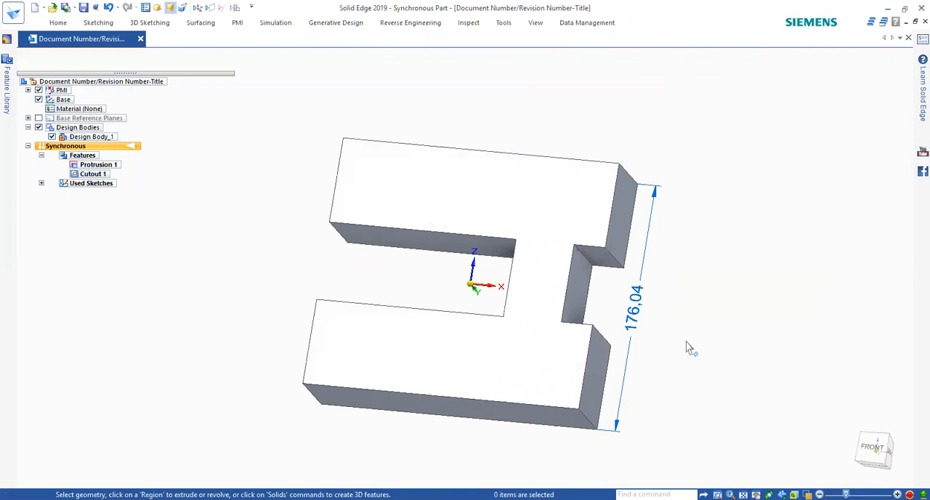
pyautogui.moveTo(674, 290); pyautogui.dragTo(693, 287, button='middle')
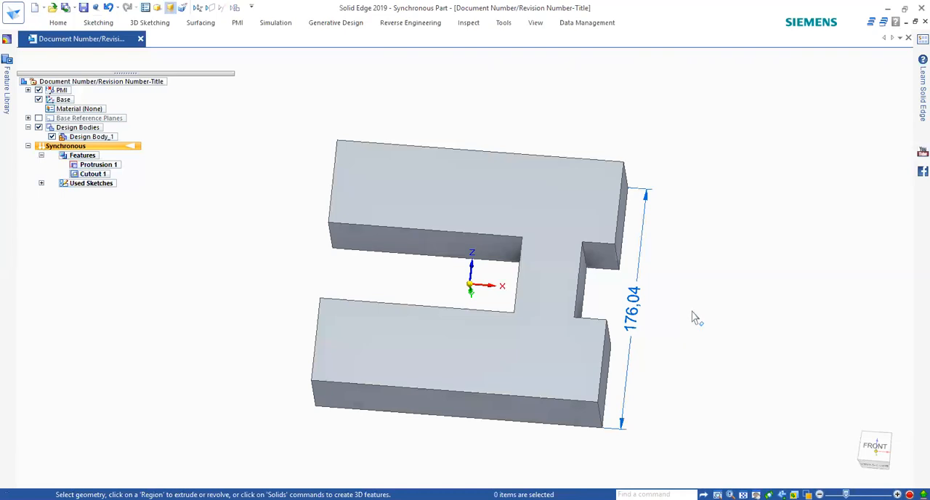
pyautogui.moveTo(706, 326); pyautogui.dragTo(770, 451, button='middle')
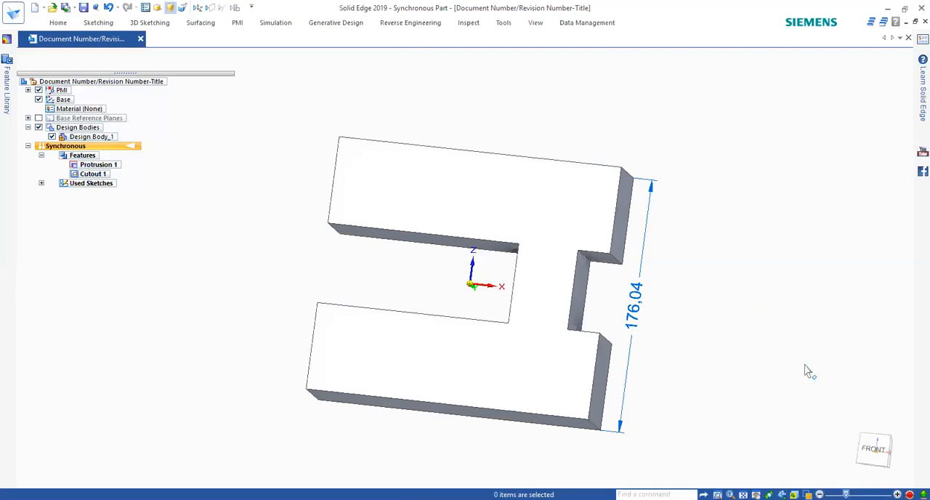
pyautogui.moveTo(642, 406); pyautogui.dragTo(571, 405, button='middle')
pyautogui.moveTo(598, 353); pyautogui.dragTo(625, 318, button='middle')
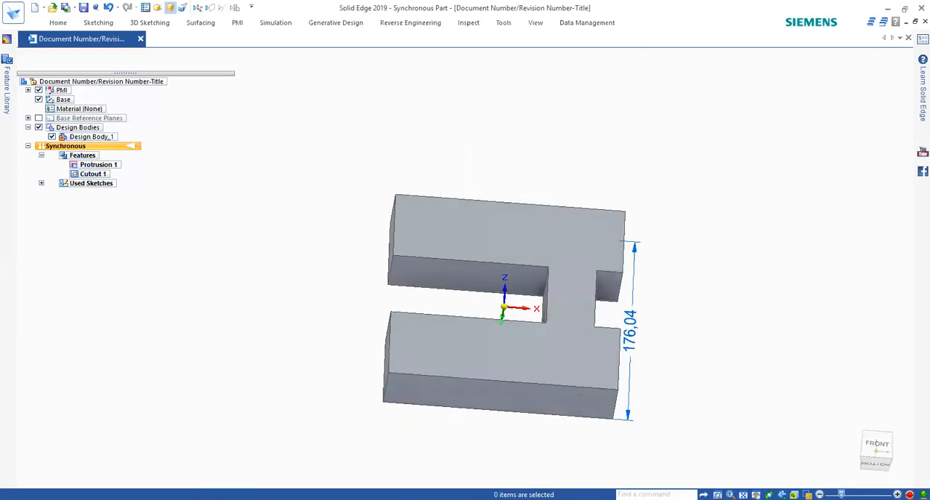
pyautogui.moveTo(624, 318); pyautogui.dragTo(614, 329, button='middle')
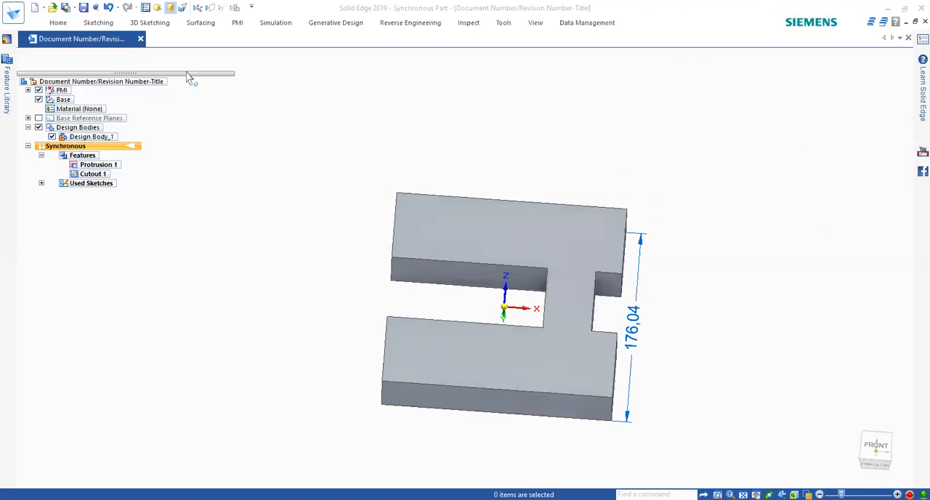
# Step: Look up the description of the Rigid face relation
pyautogui.click(199, 21)
pyautogui.click(167, 23)
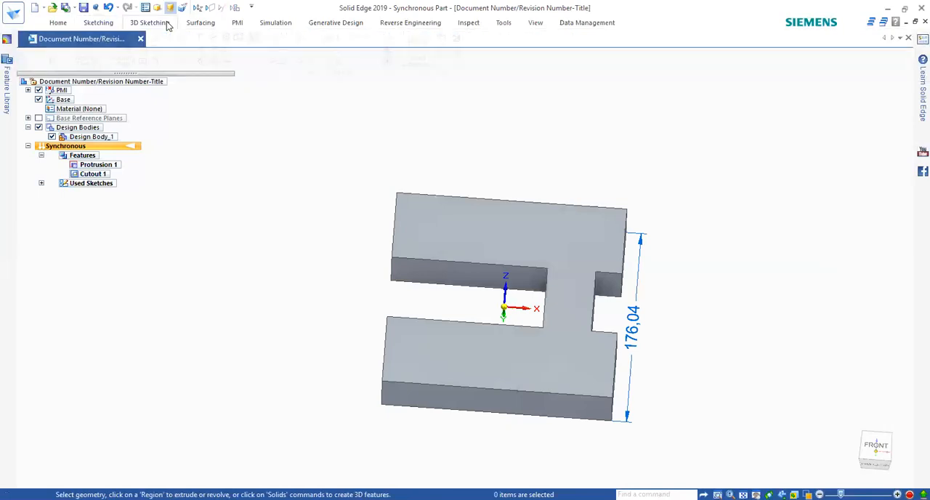
pyautogui.click(67, 21)
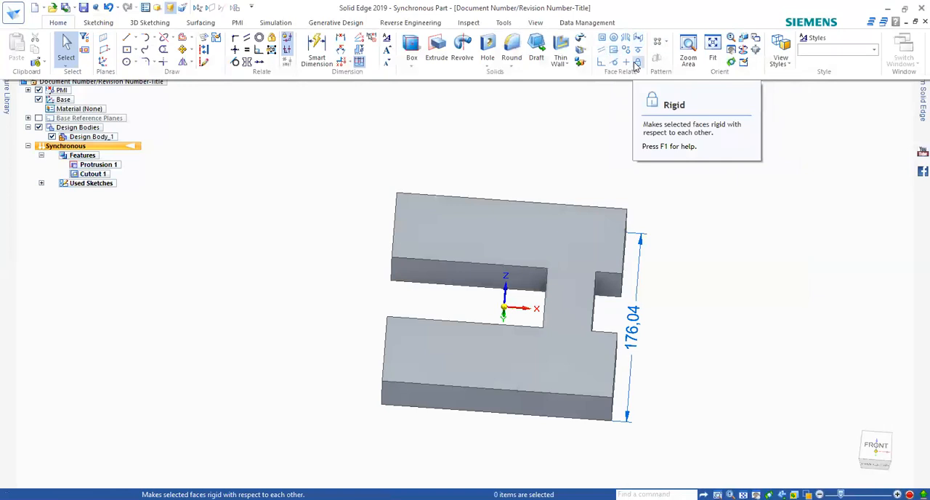
pyautogui.click(627, 59)
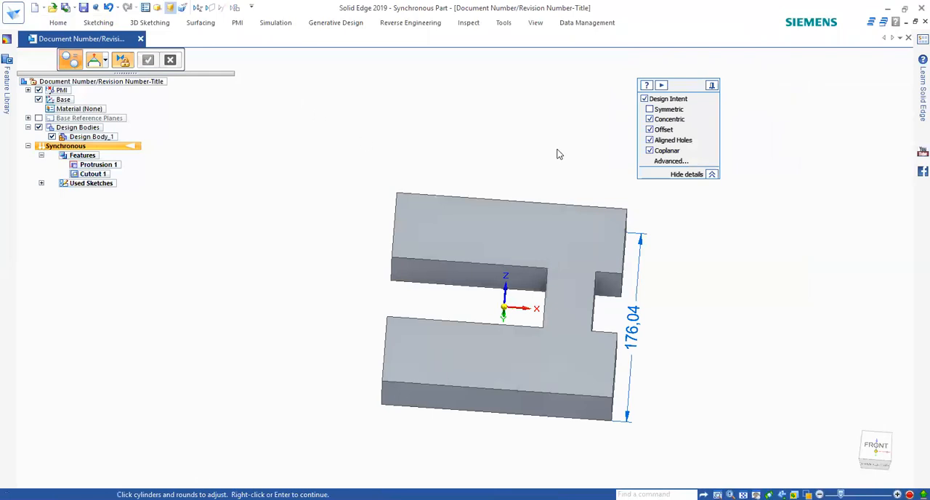
pyautogui.rightClick(398, 340)
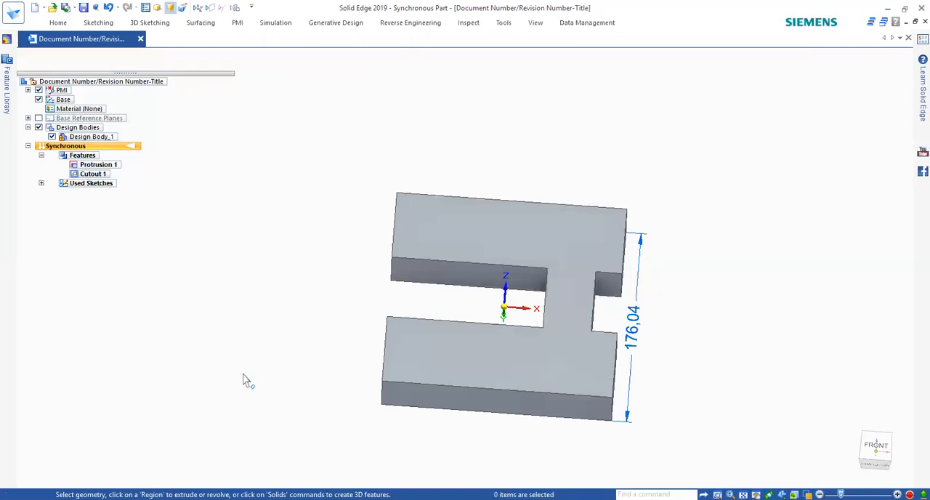
pyautogui.click(53, 25)
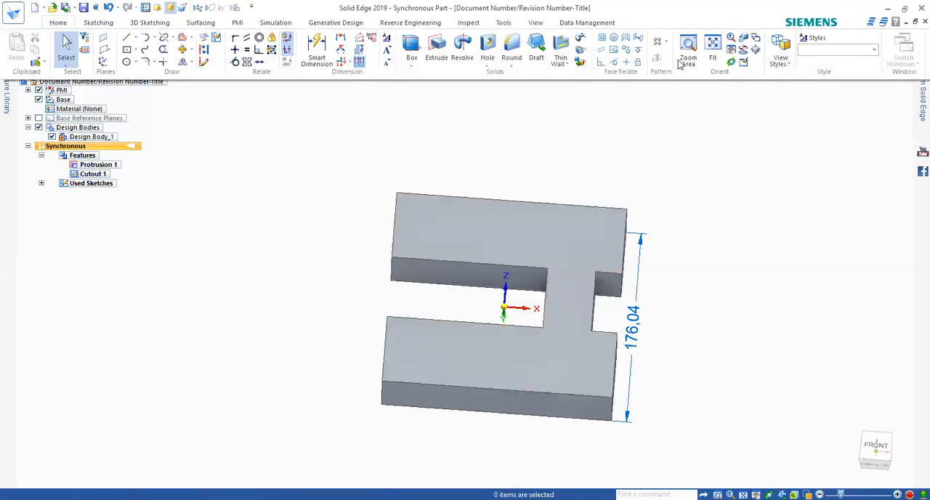
pyautogui.click(617, 55)
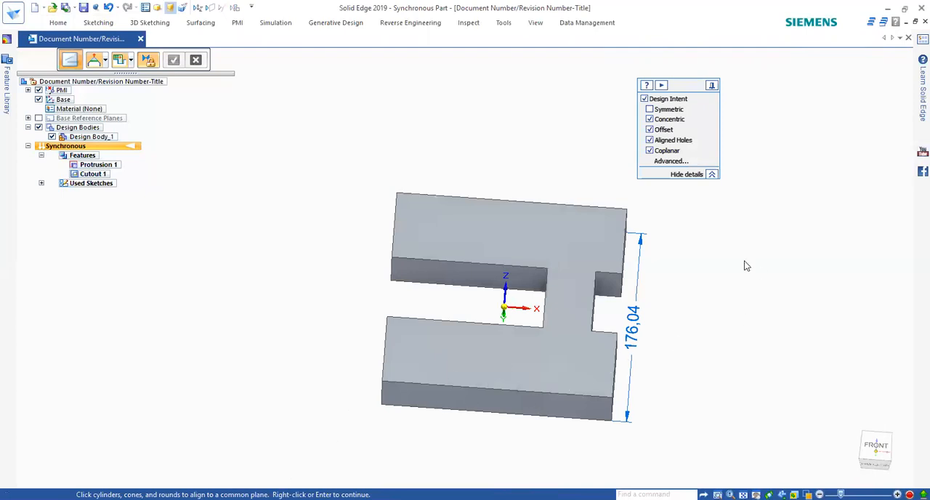
pyautogui.moveTo(579, 238); pyautogui.dragTo(586, 369, button='middle')
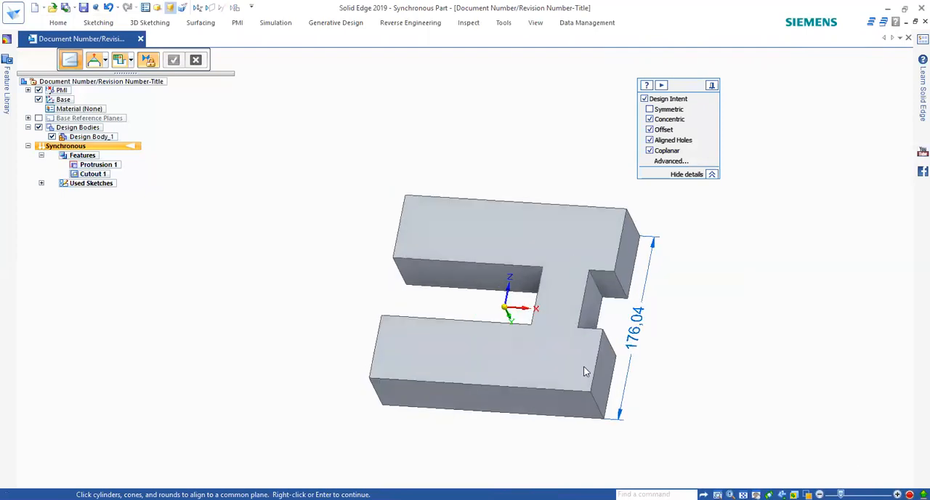
pyautogui.rightClick(520, 358)
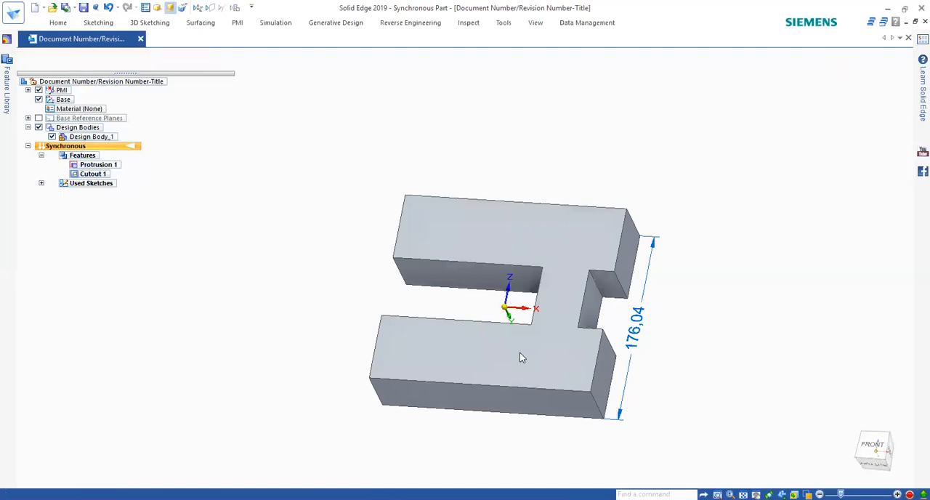
pyautogui.click(61, 22)
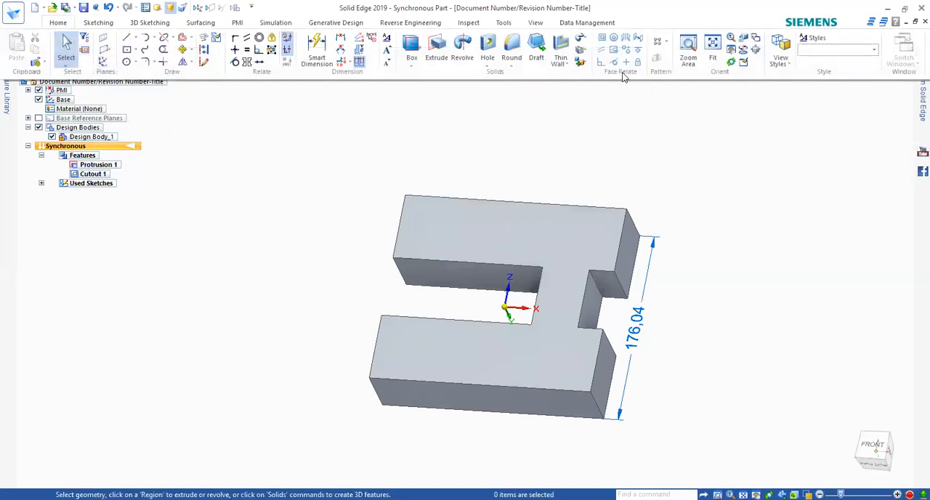